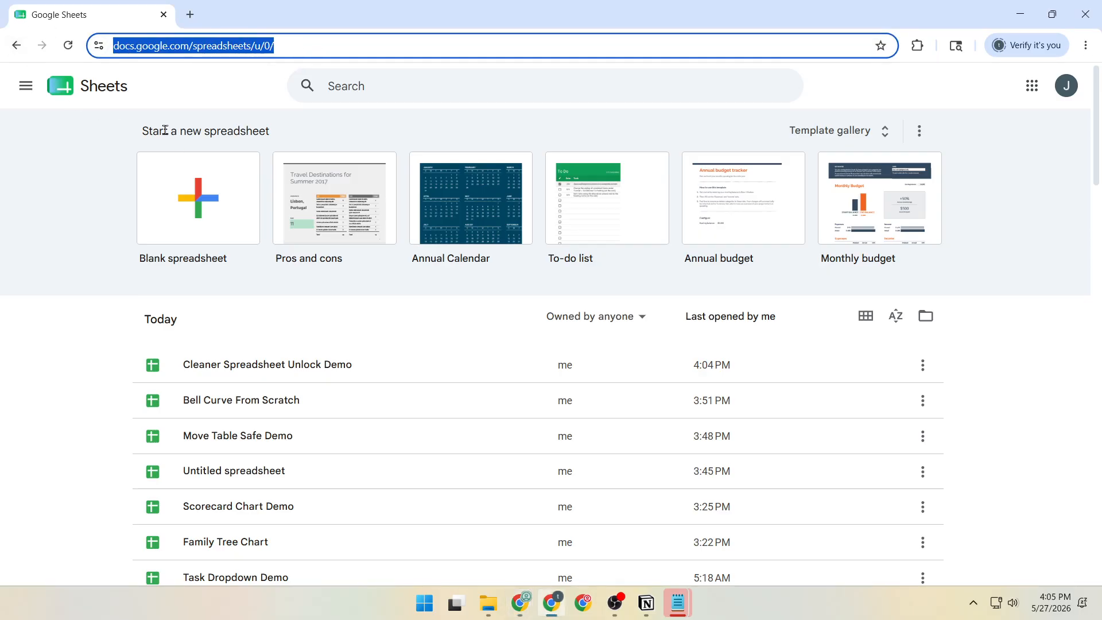
Create a blank spreadsheet, name it Delivery Tracker and close the pre-built tables pane.
drag(143, 131, 284, 141)
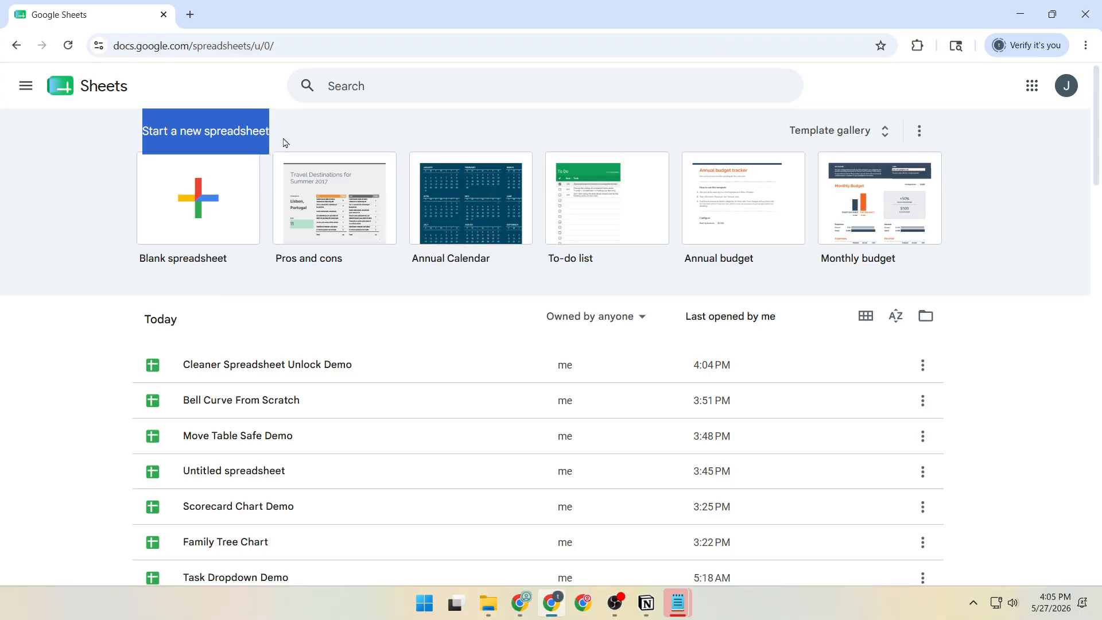
click(214, 207)
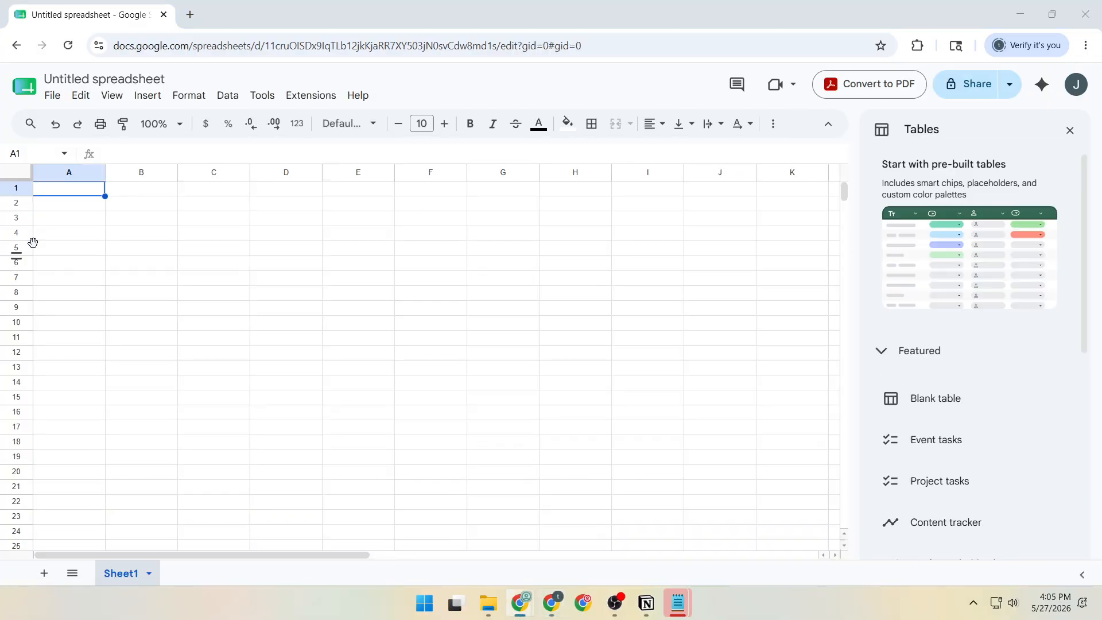
click(130, 74)
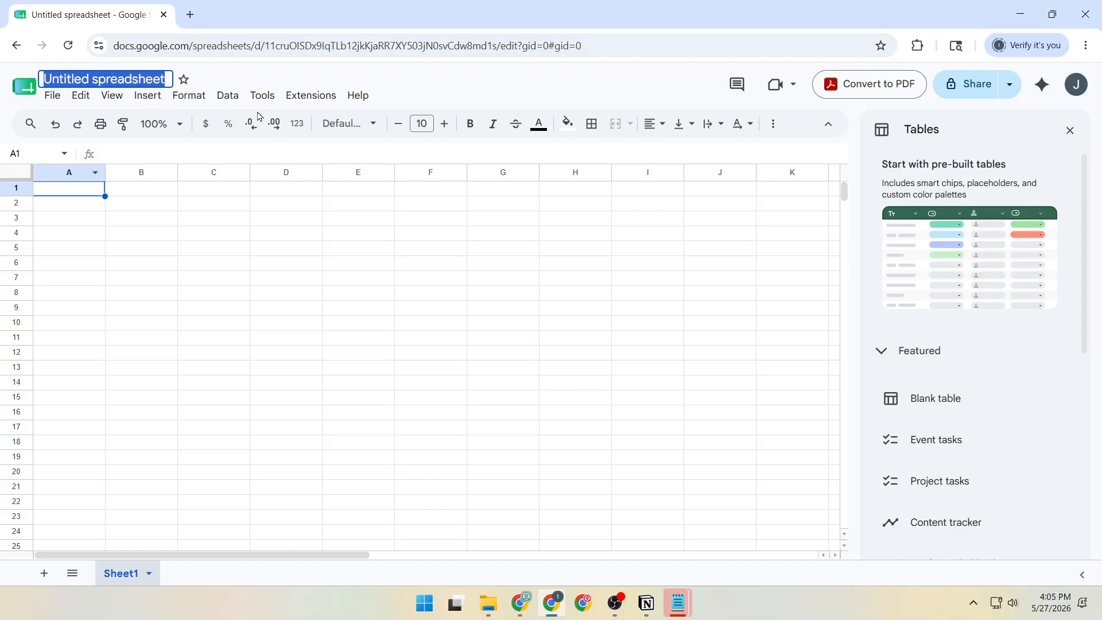
text(Delivery Tracker)
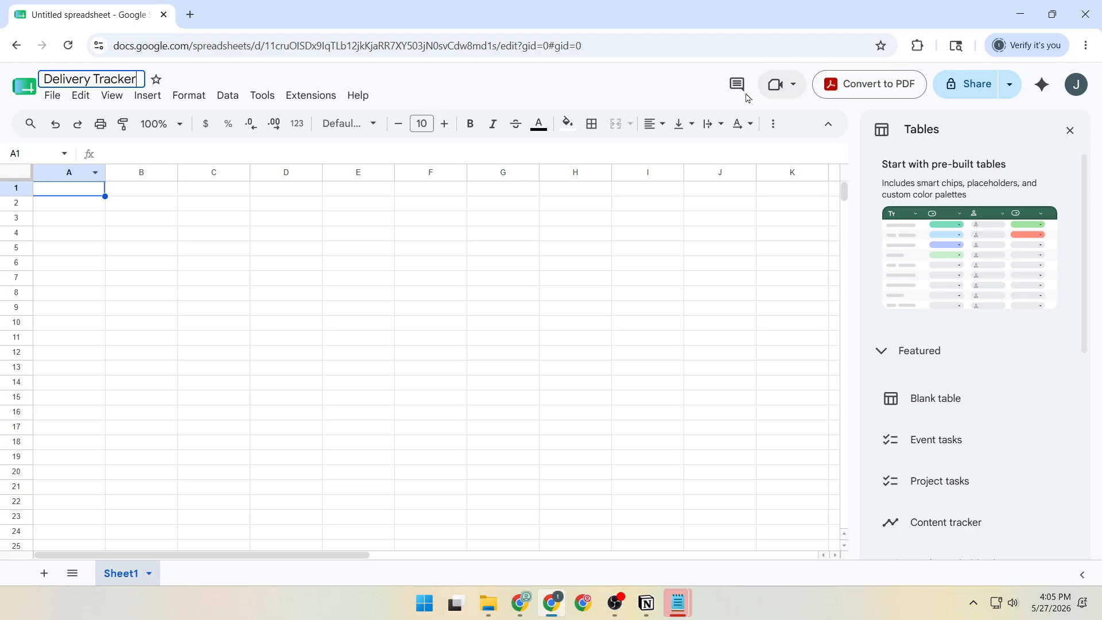
key(Return)
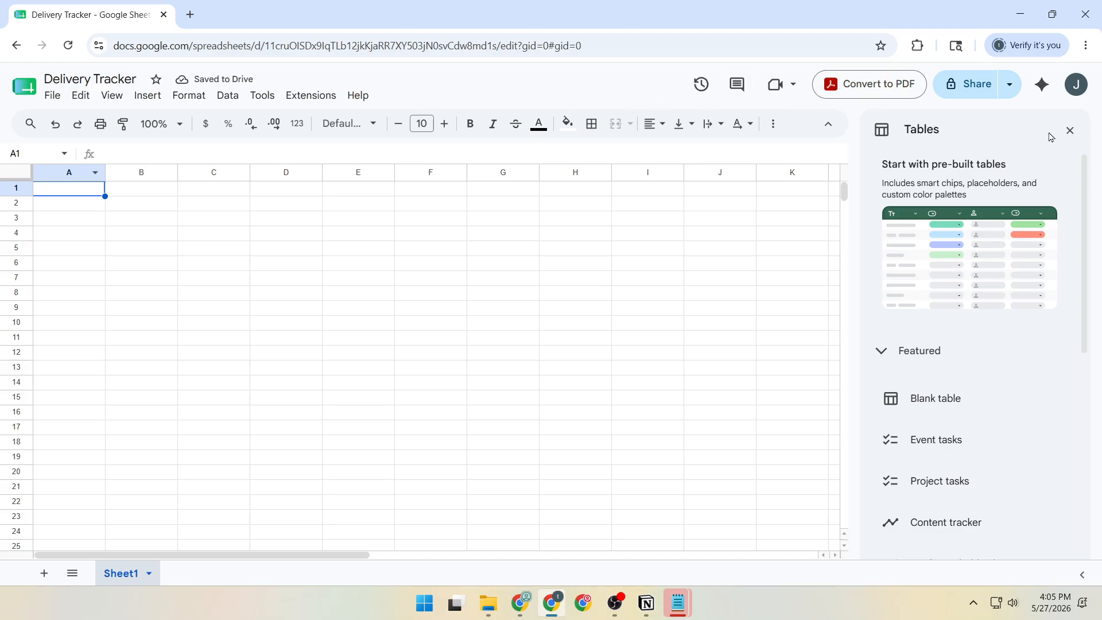
click(1068, 131)
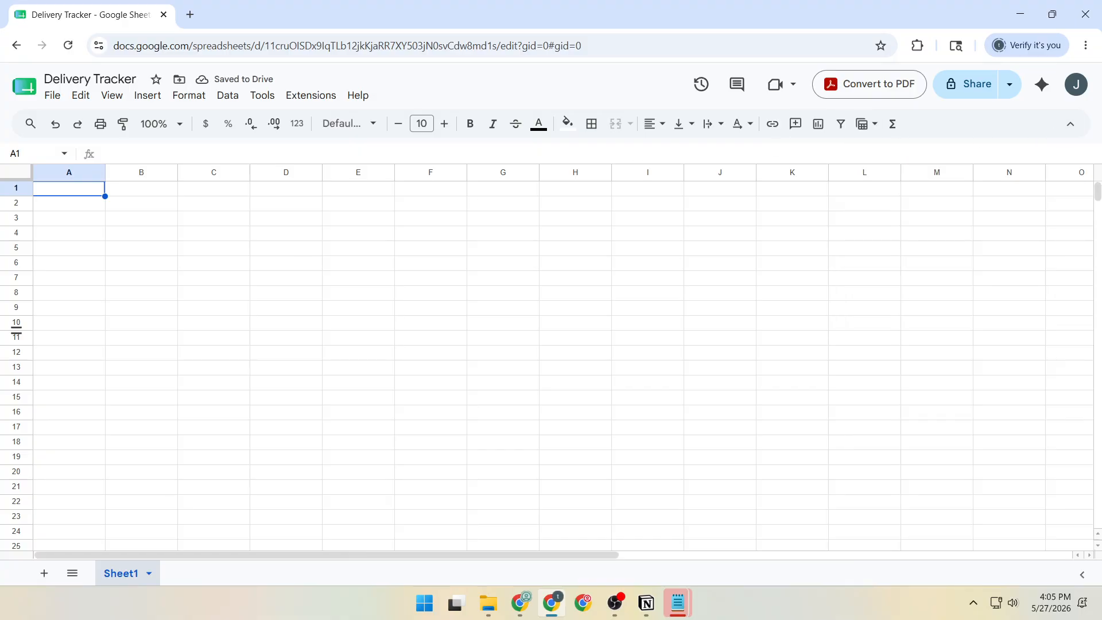
Paste the copied delivery records, with headers from Delivery ID to Notes, into the sheet starting at cell A1.
key(alt+Tab)
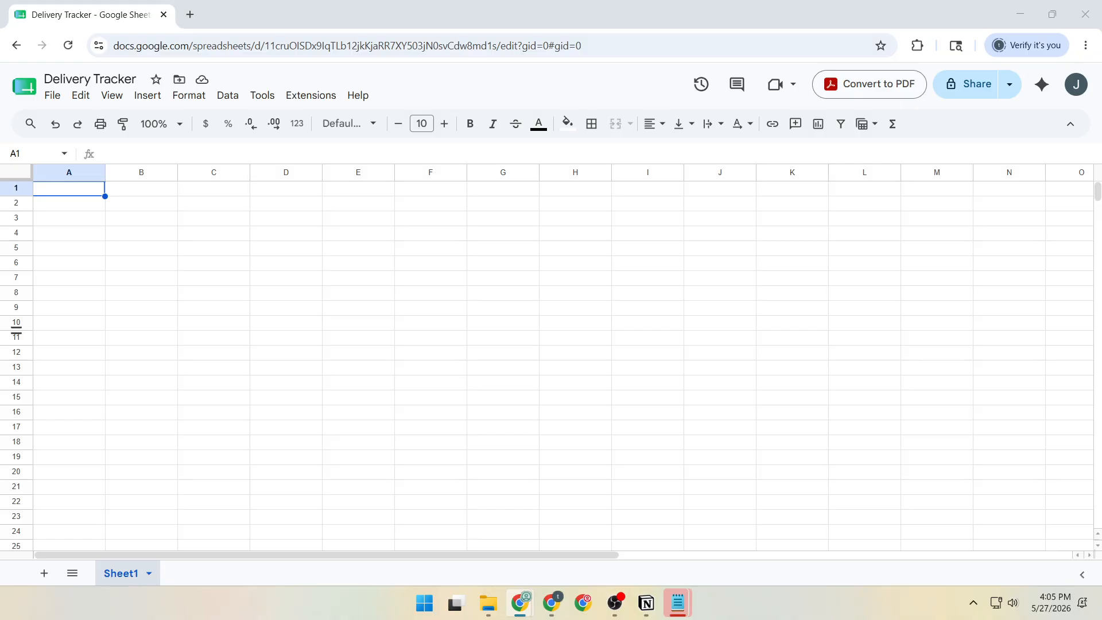
click(77, 192)
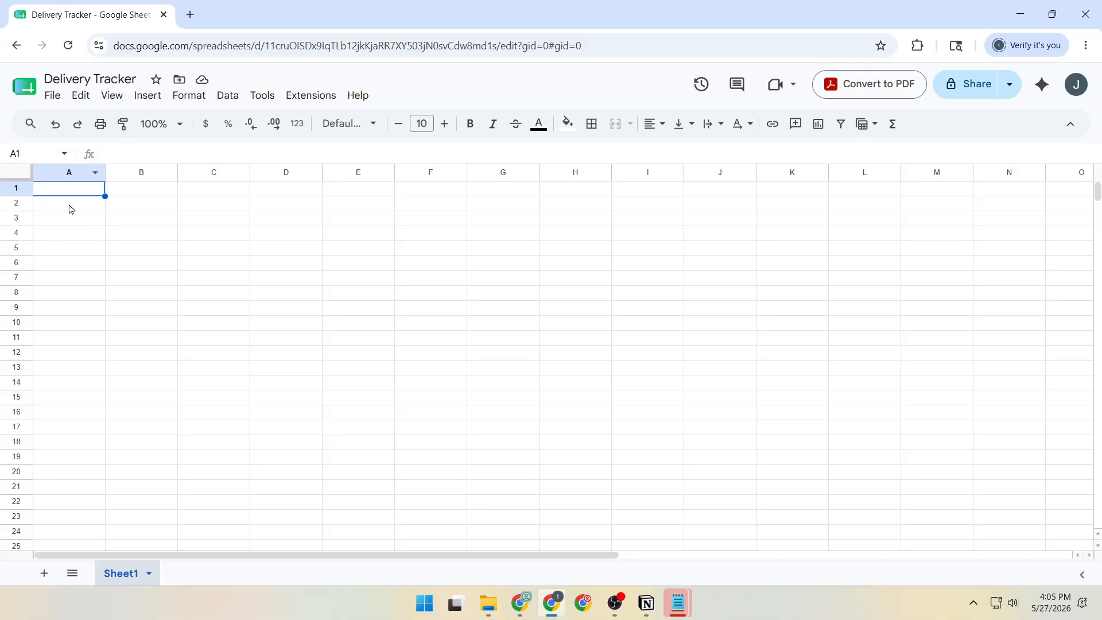
key(ctrl+v)
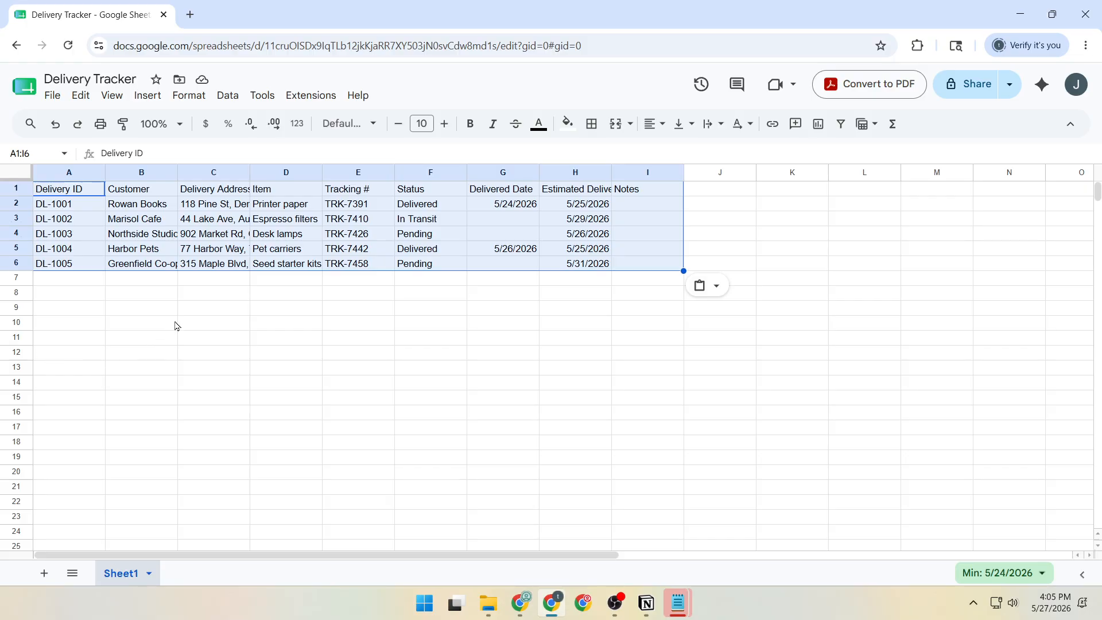
Make the header cells A1:I1 bold and give them a light blue fill.
click(81, 190)
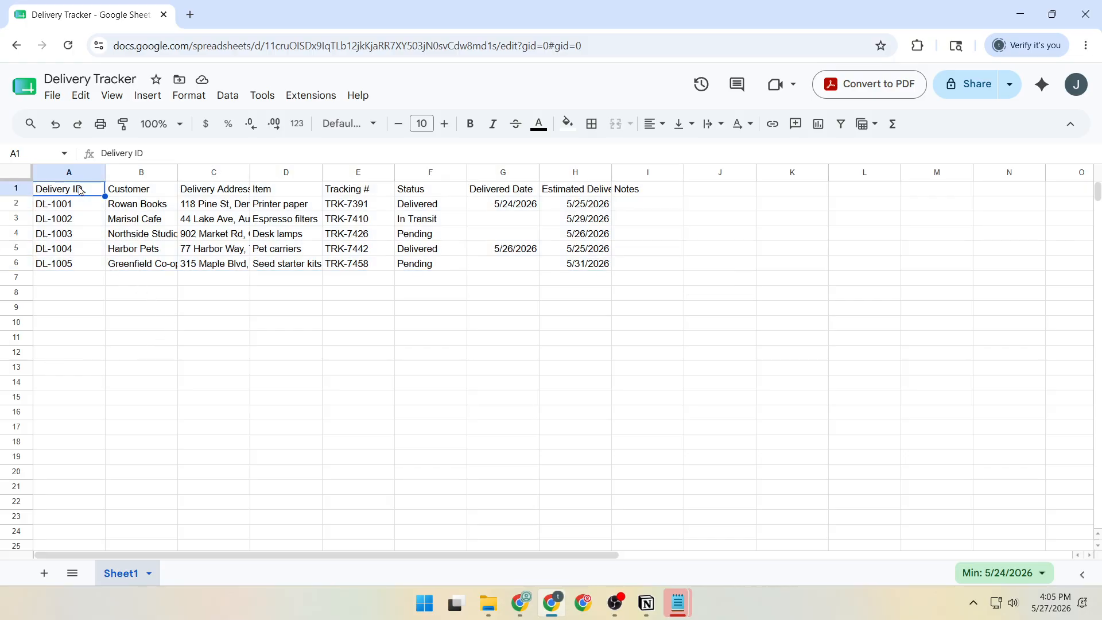
drag(92, 192, 670, 194)
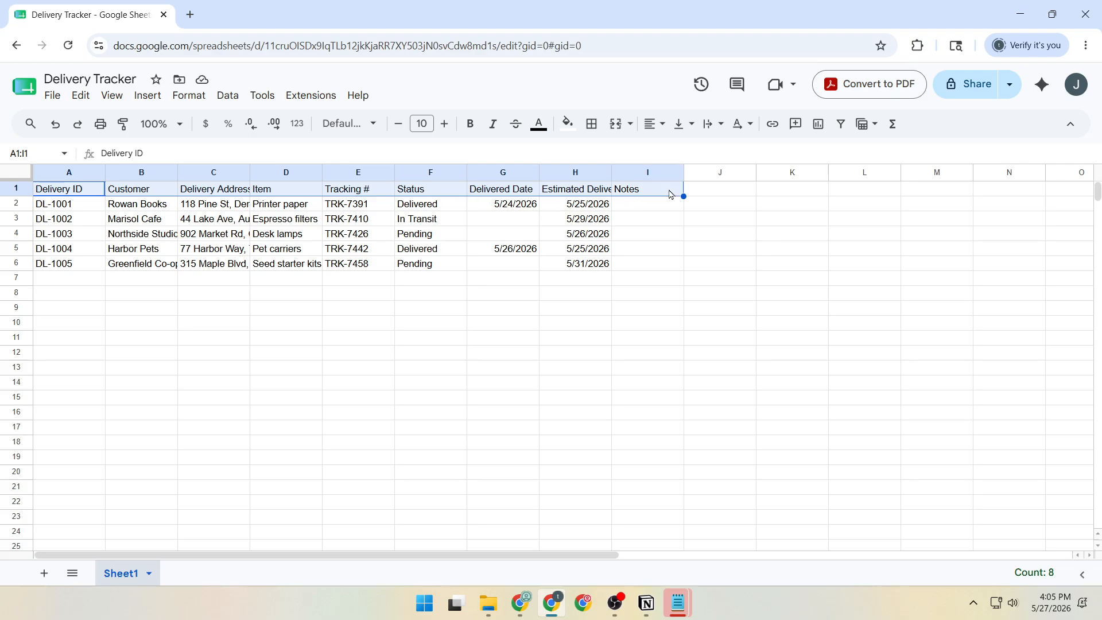
click(470, 127)
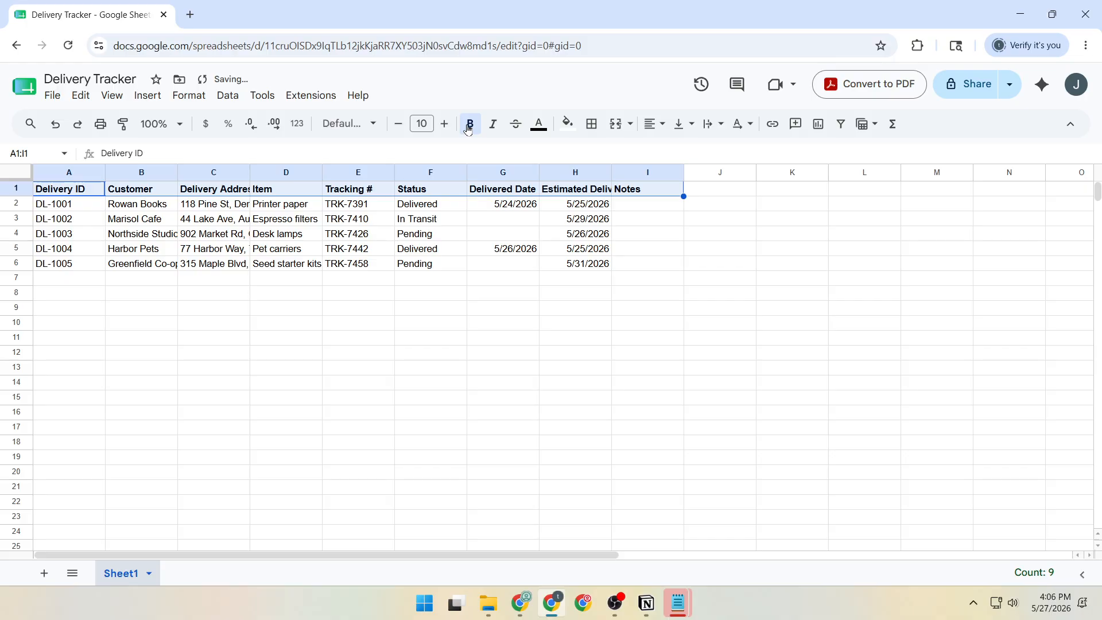
click(568, 125)
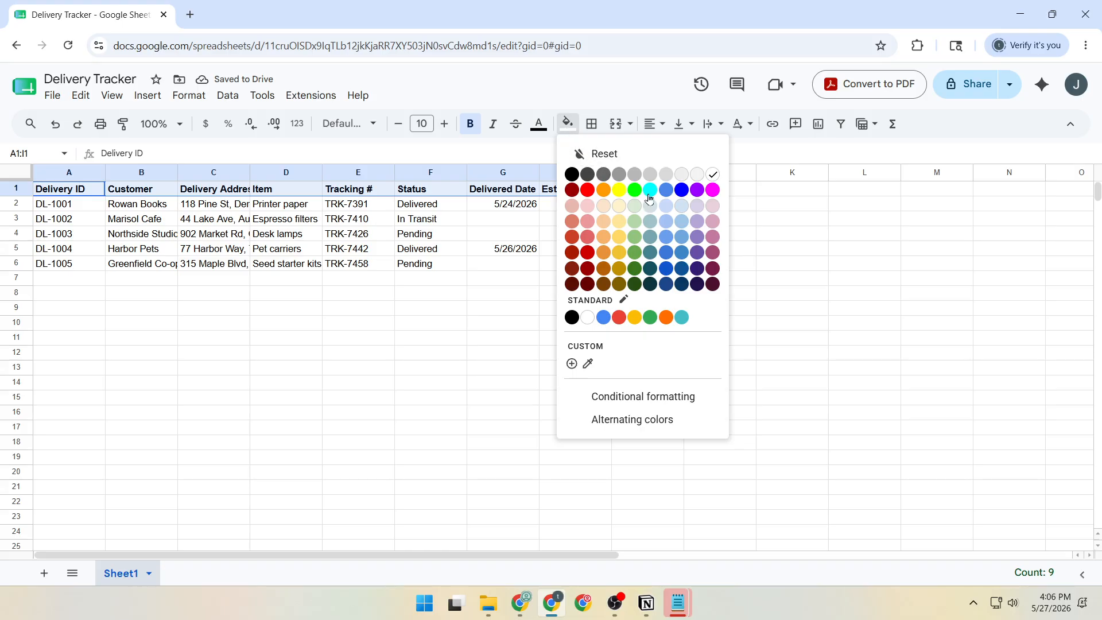
click(684, 223)
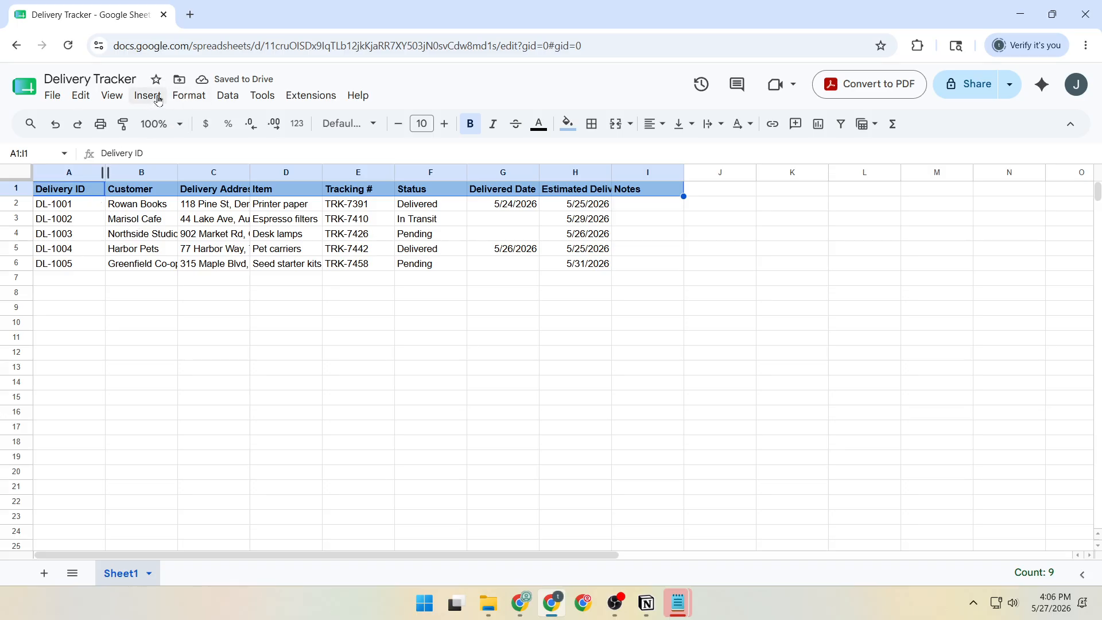
Freeze the header row and check that it stays in place while the sheet is scrolled.
click(114, 96)
mouse_move(135, 144)
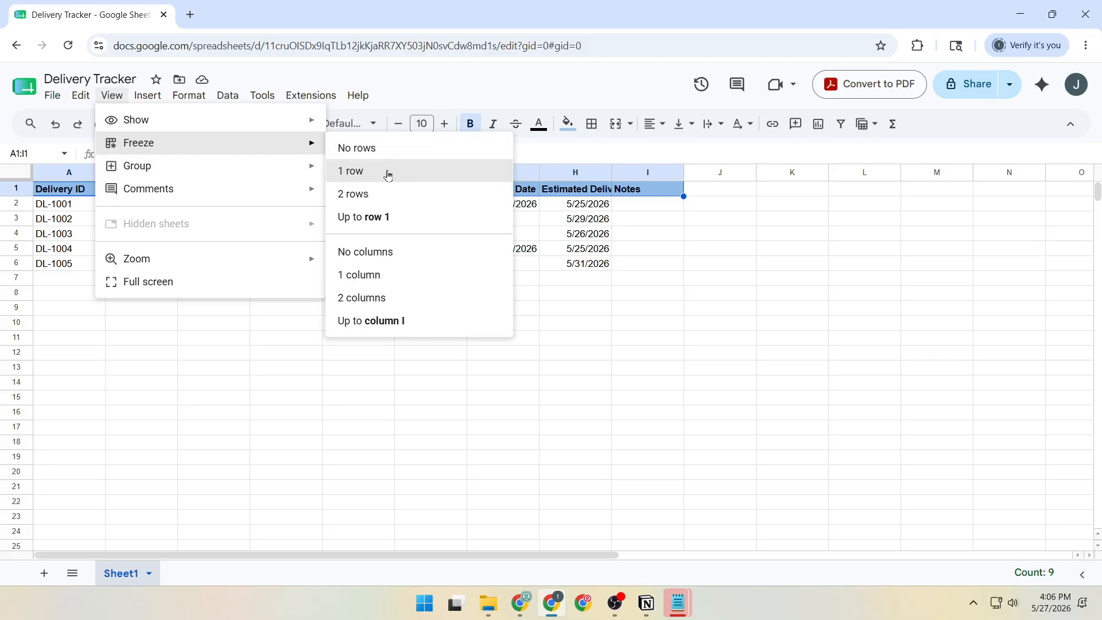
click(406, 174)
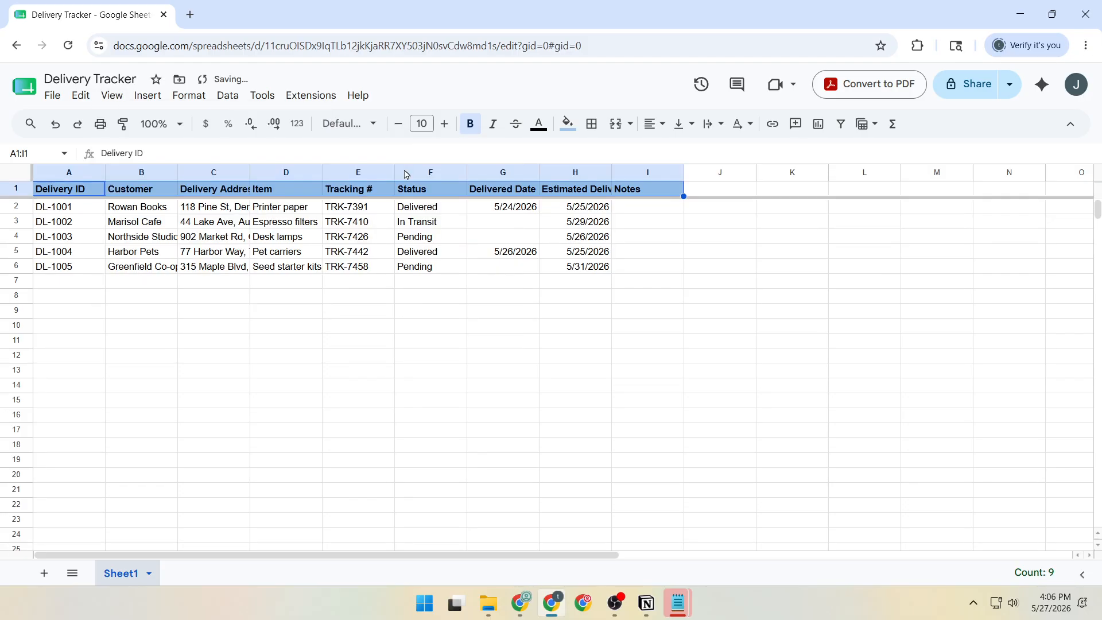
scroll(338, 232, down, 2)
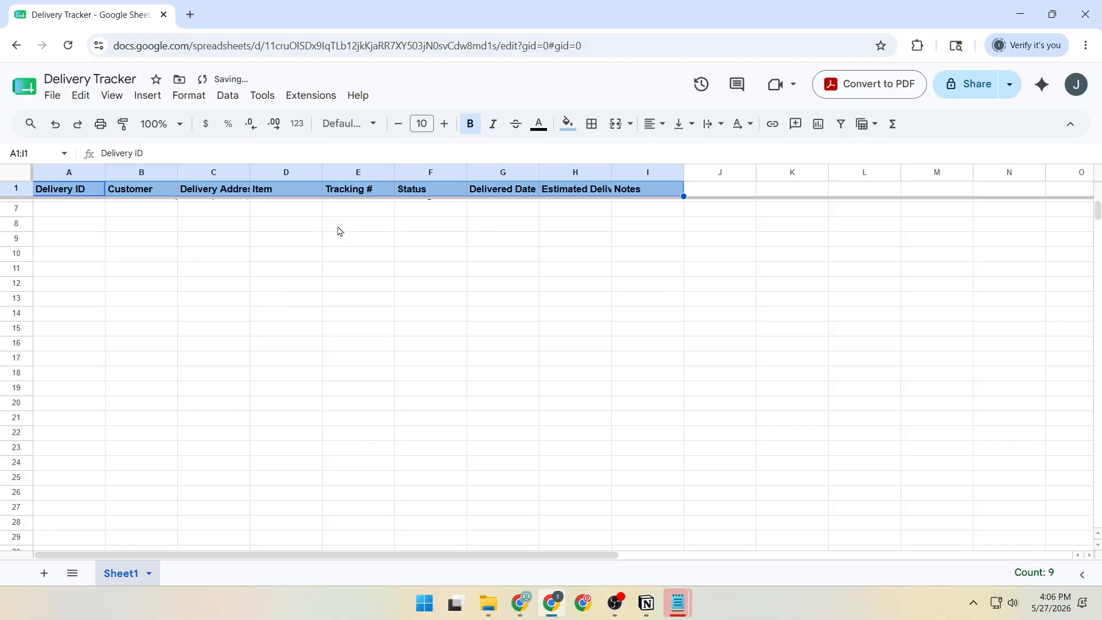
scroll(339, 231, up, 2)
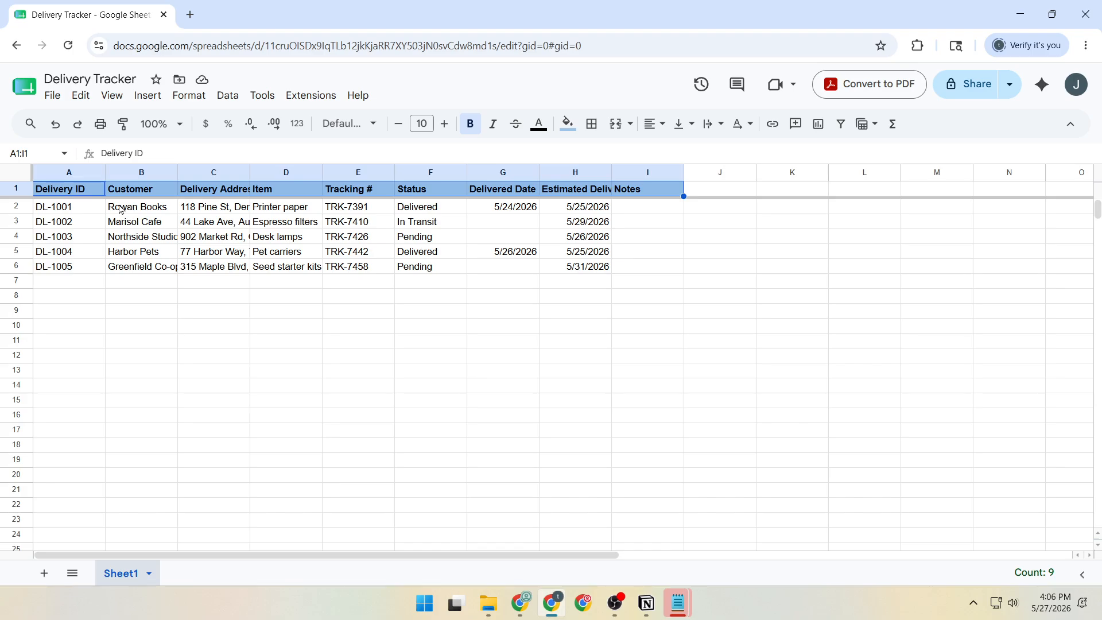
Add a data validation rule with the Dropdown criteria to the Status cells F2:F100.
click(28, 153)
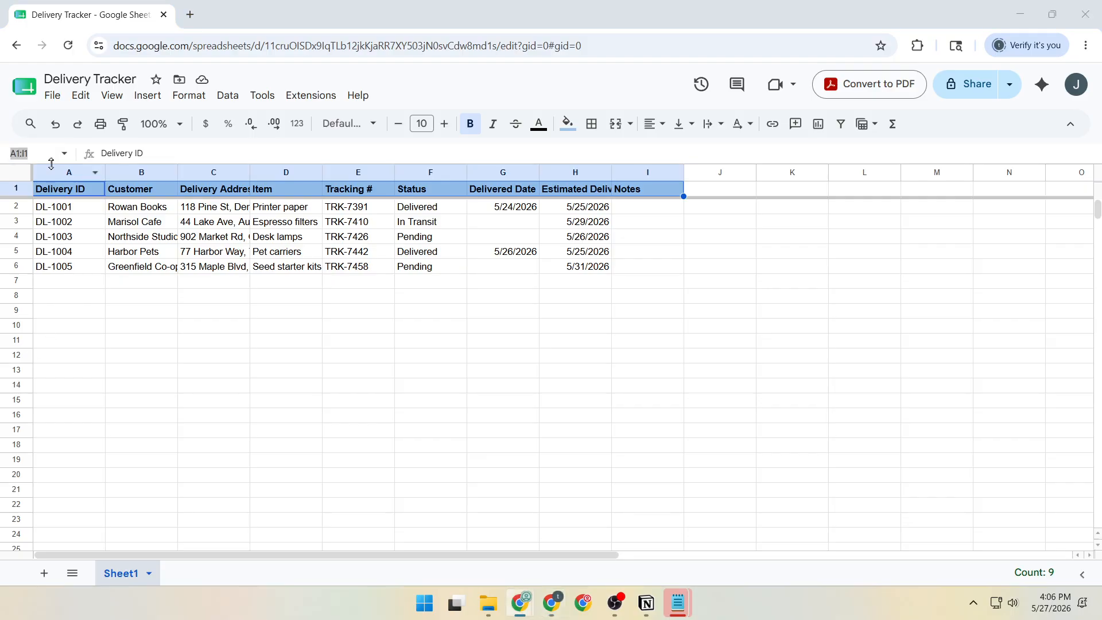
click(35, 151)
text(F2:F100)
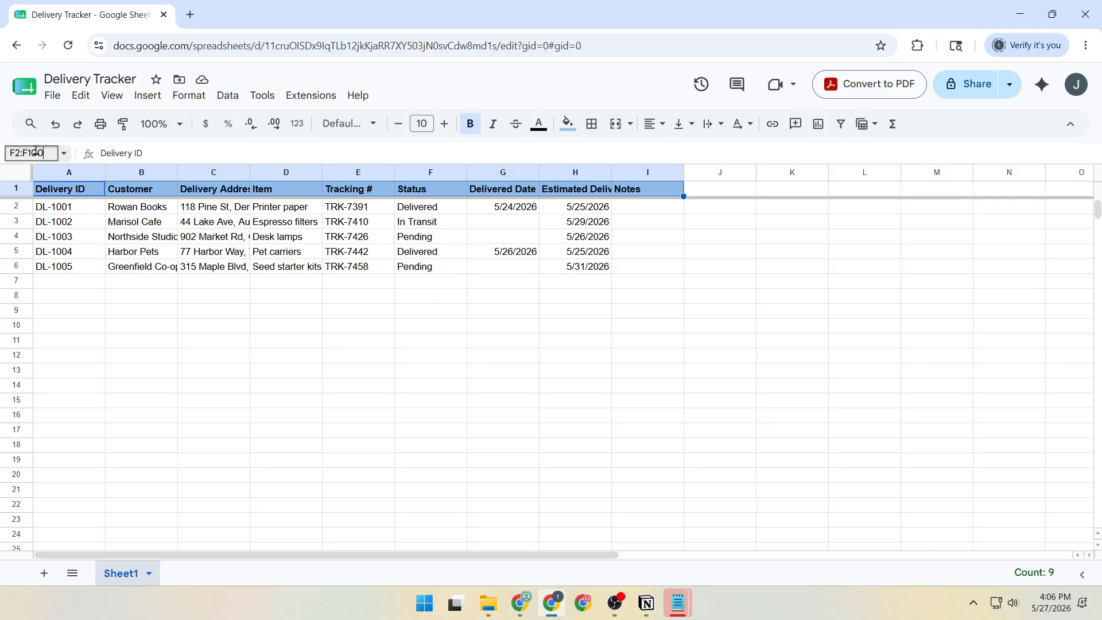
key(Return)
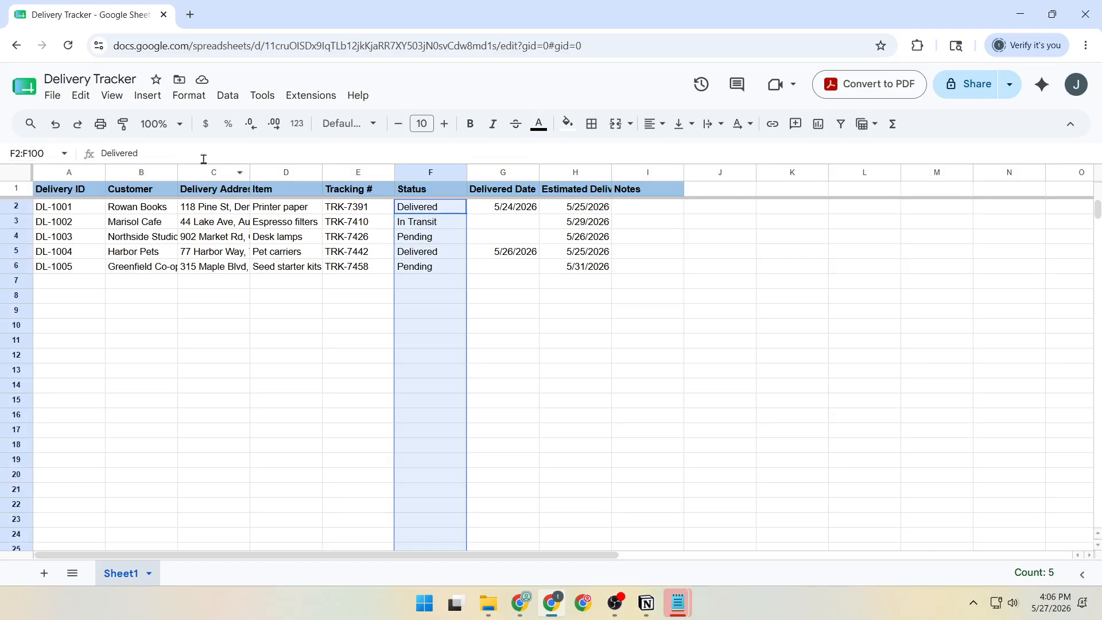
click(227, 96)
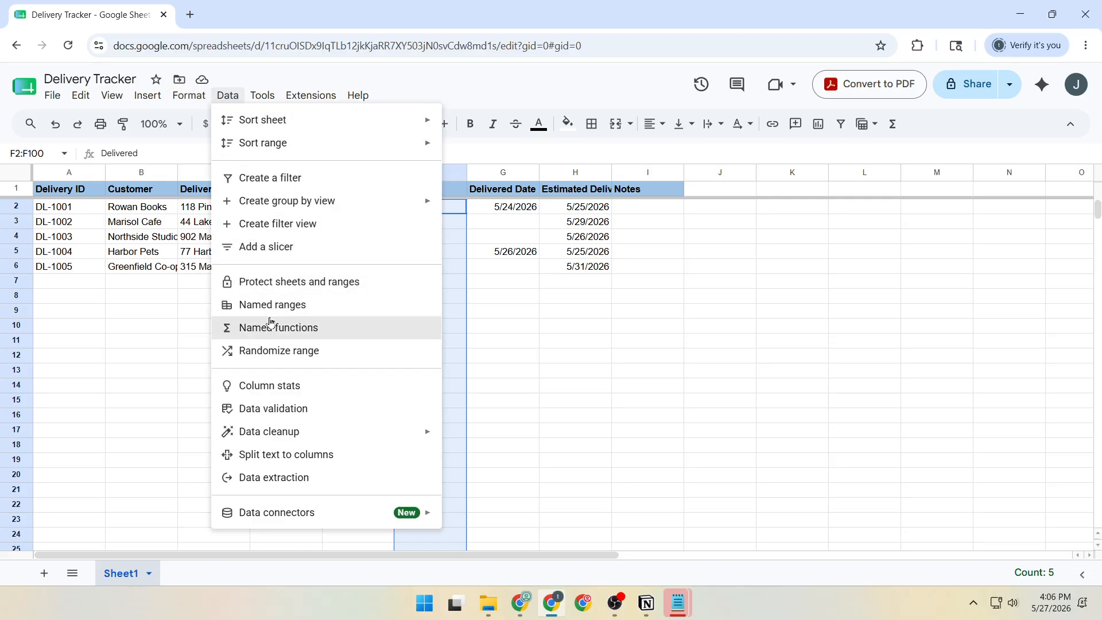
click(272, 409)
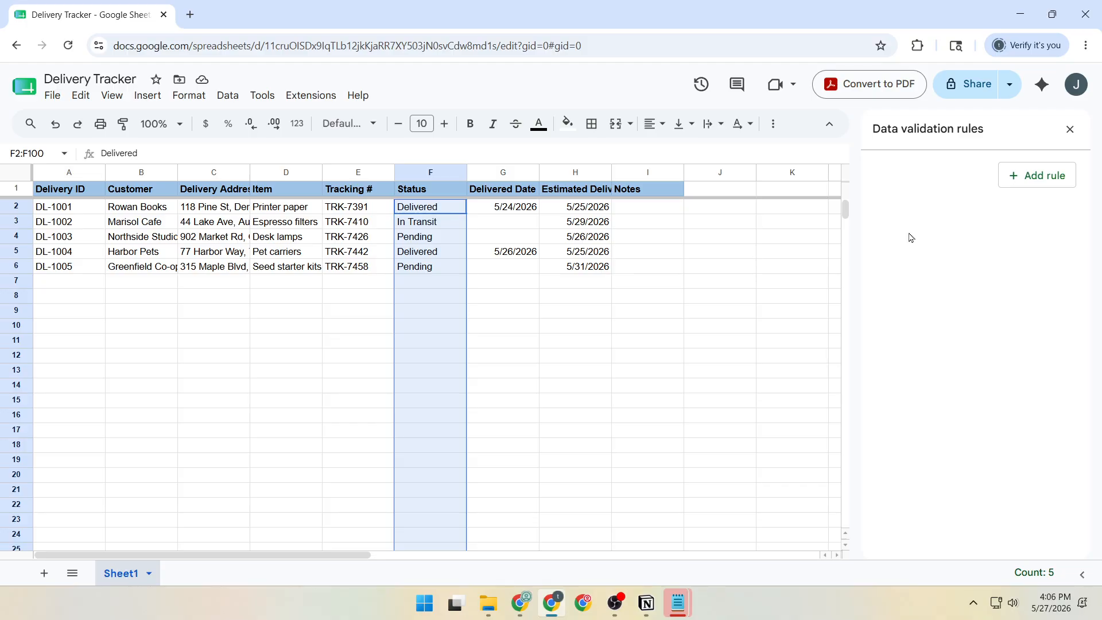
click(1041, 175)
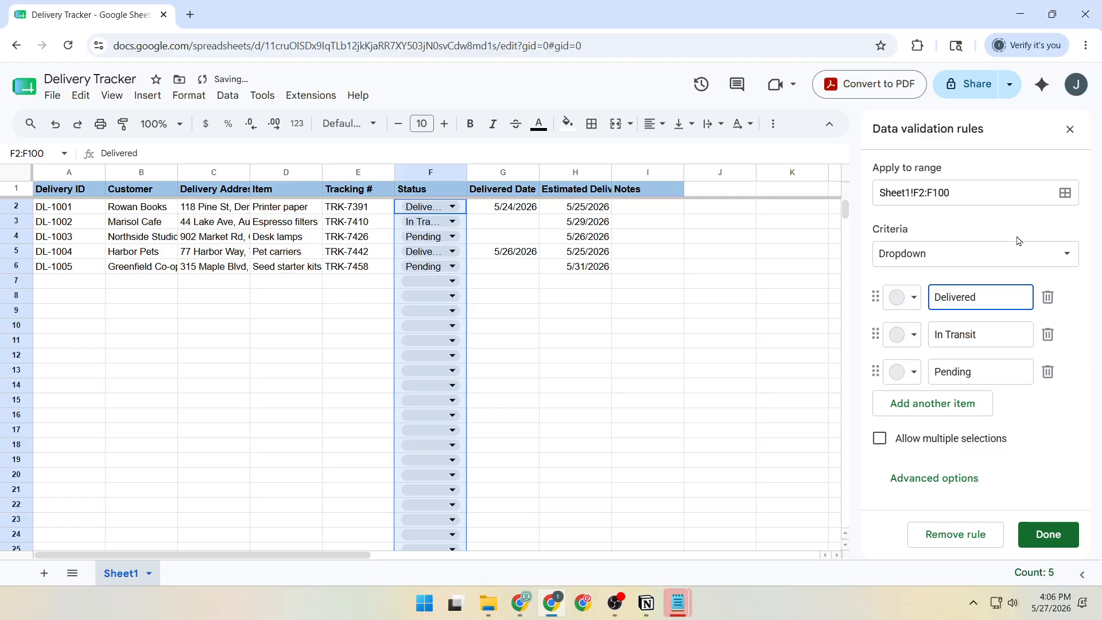
click(973, 259)
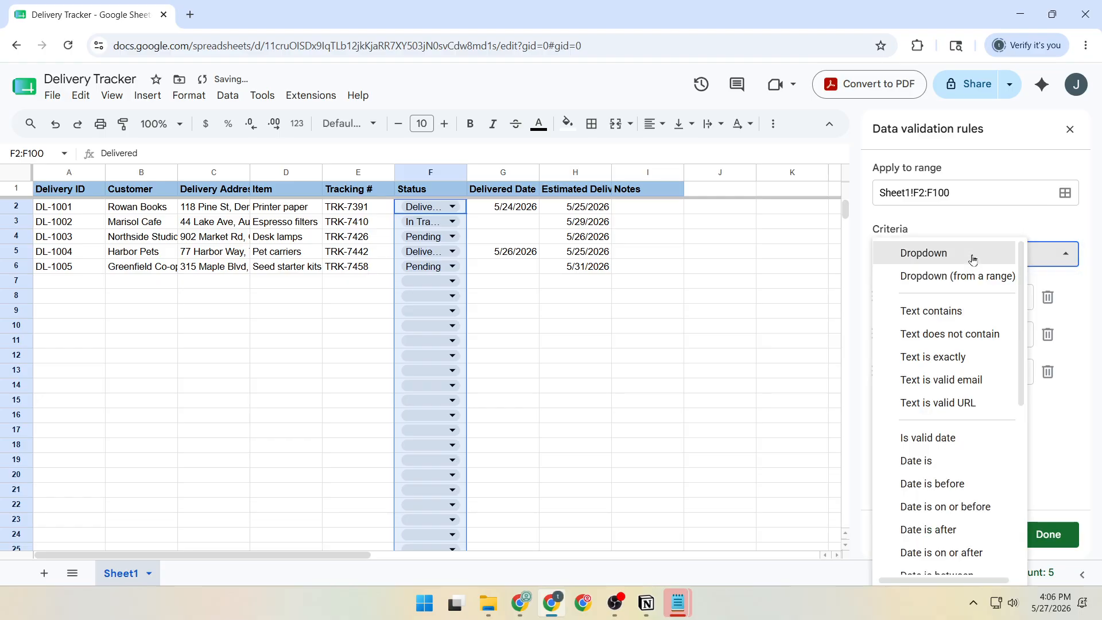
click(974, 257)
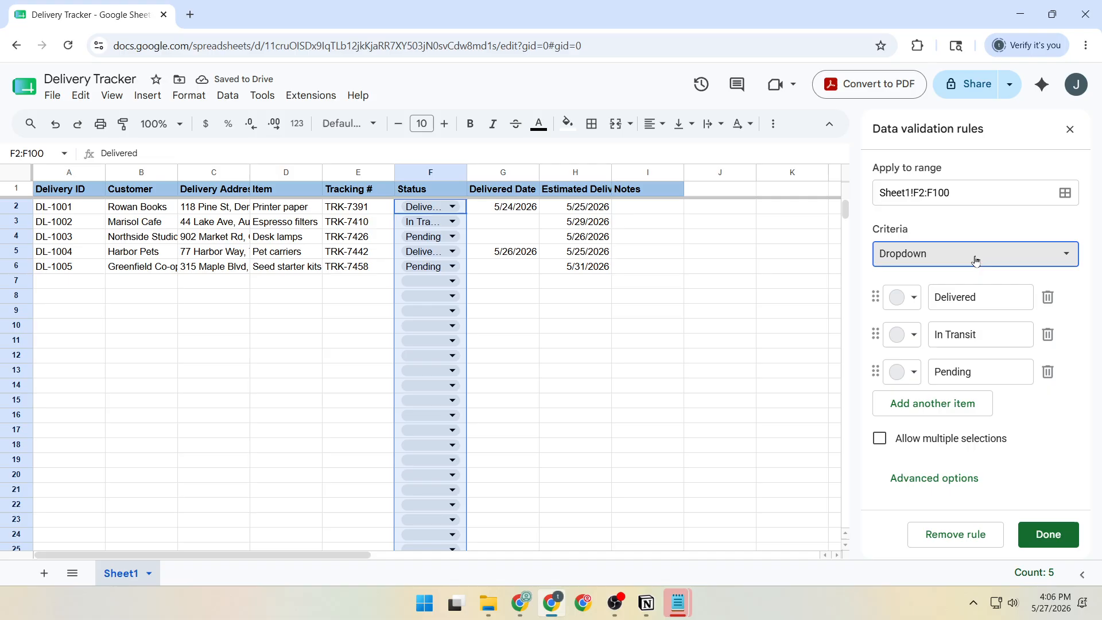
Colour the Delivered dropdown item dark green and reorder the items as Pending, In Transit, Delivered.
click(913, 297)
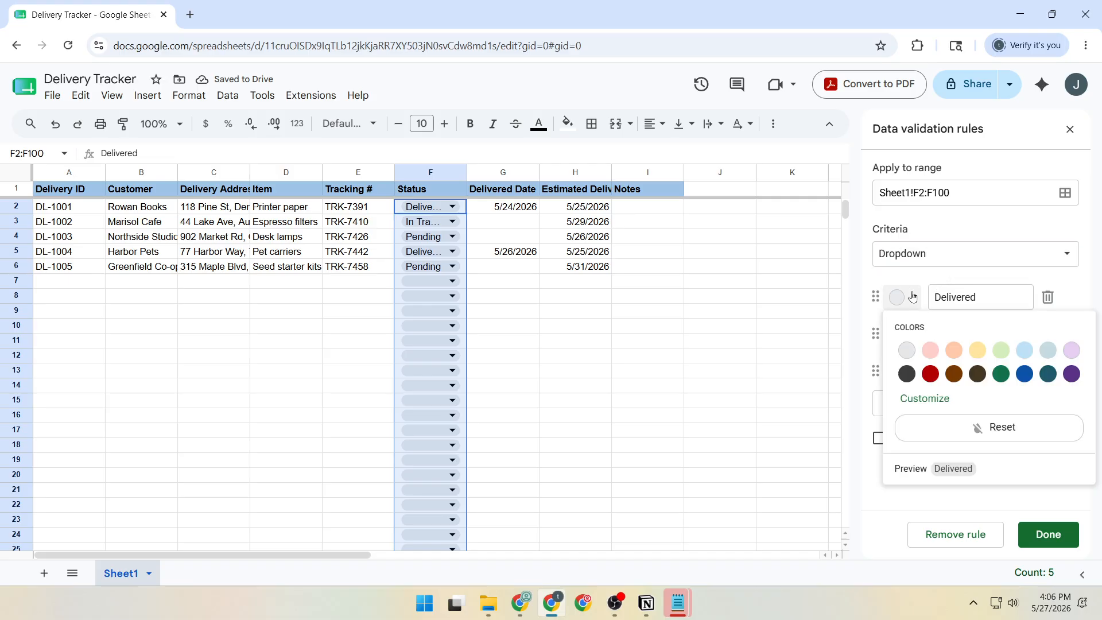
click(1001, 374)
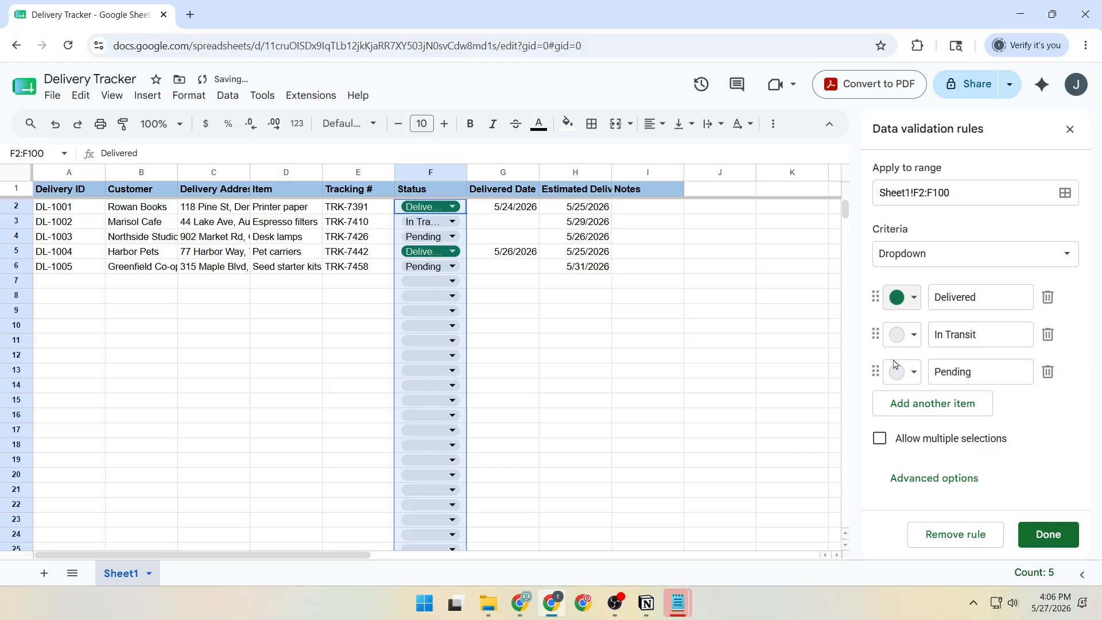
drag(875, 371, 879, 292)
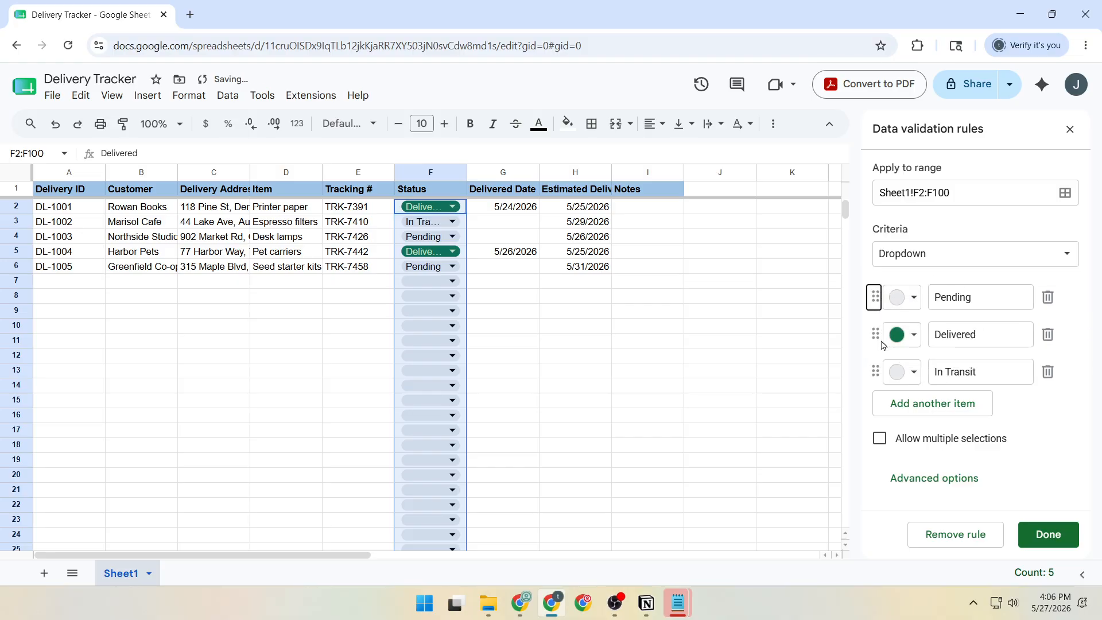
drag(876, 371, 875, 330)
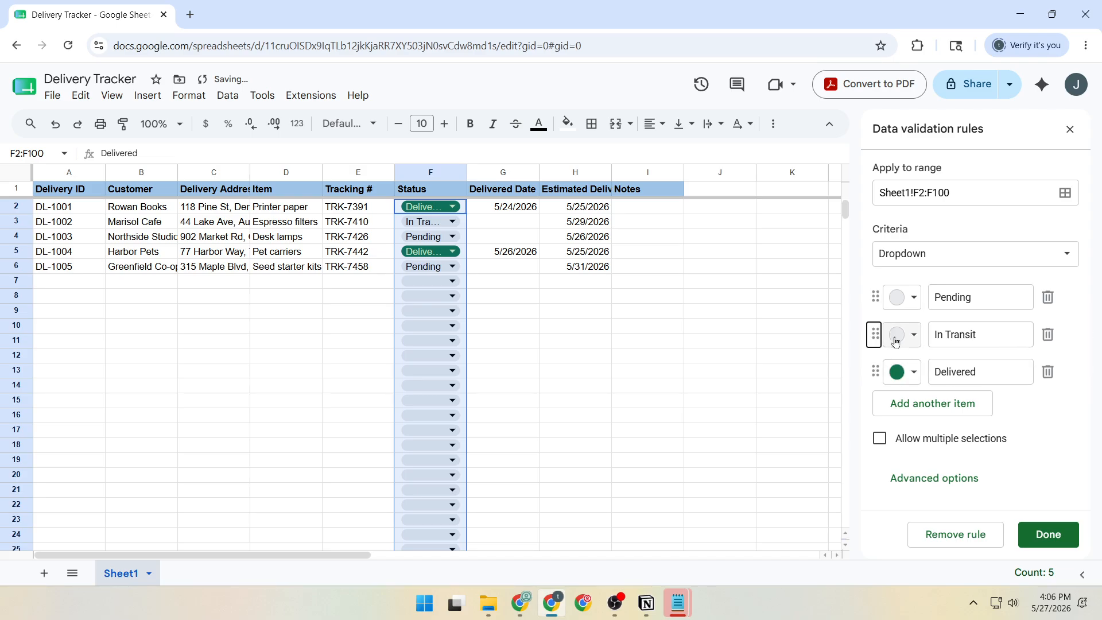
Colour the In Transit dropdown item light yellow and the Pending item light red.
click(906, 338)
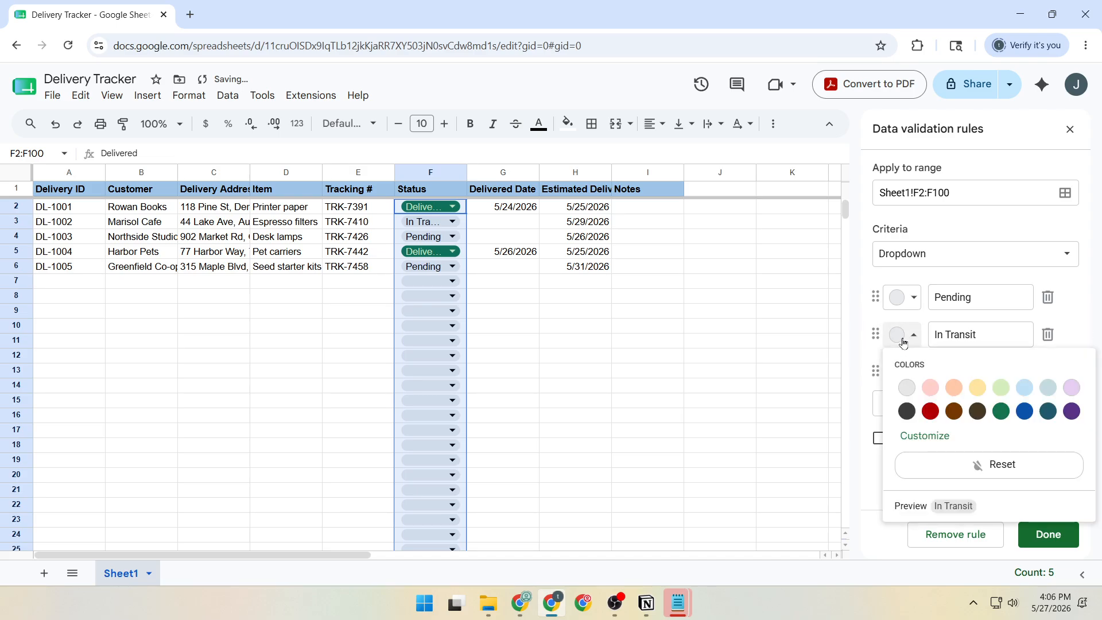
click(977, 387)
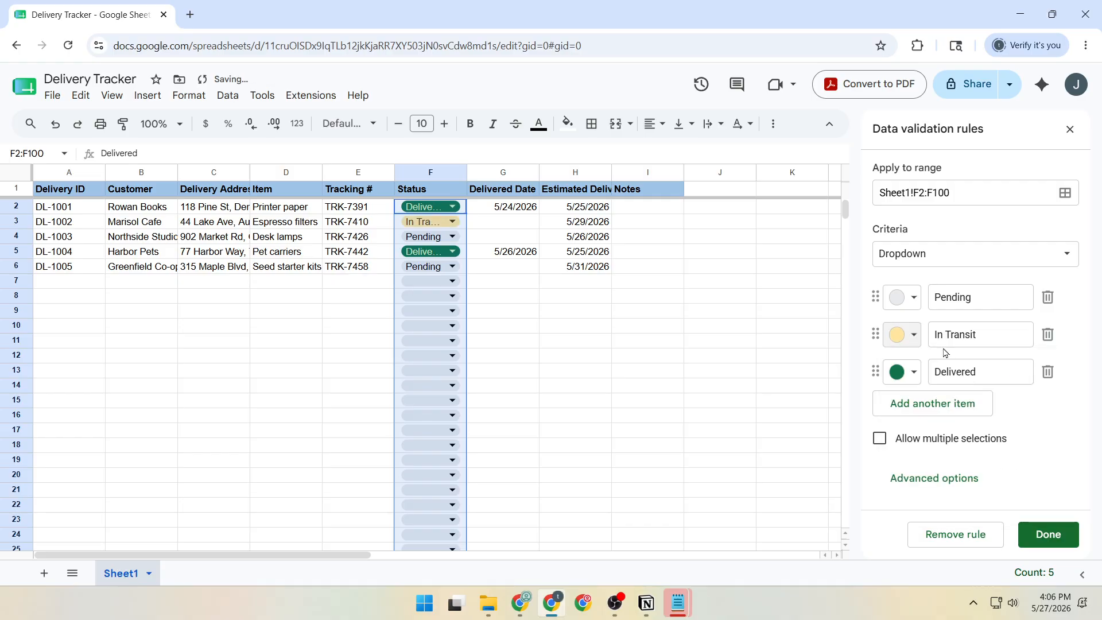
click(910, 308)
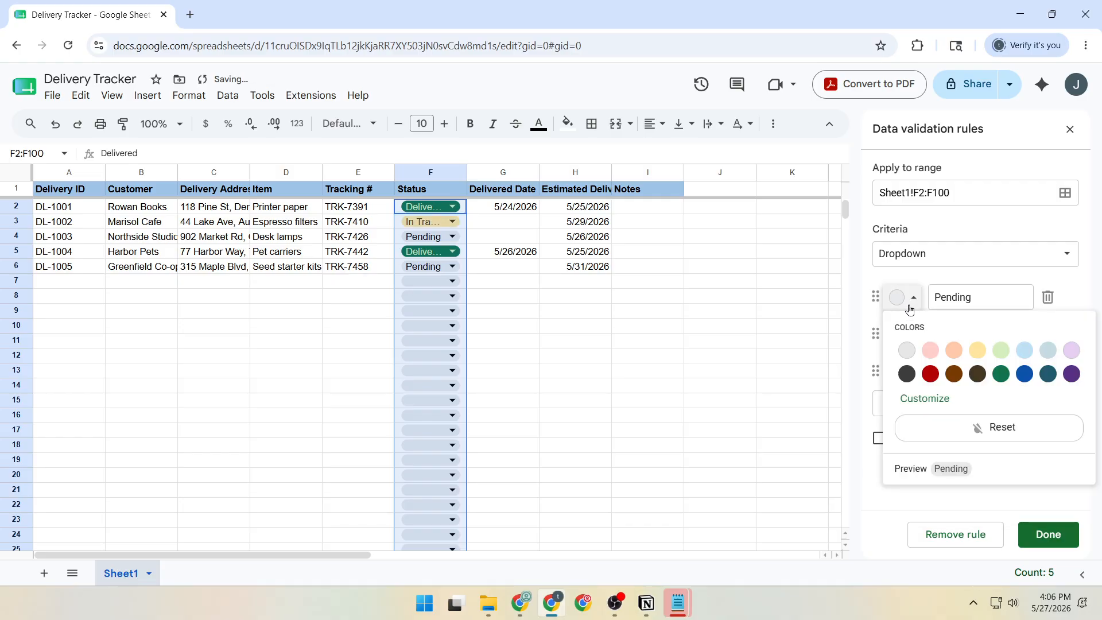
click(930, 354)
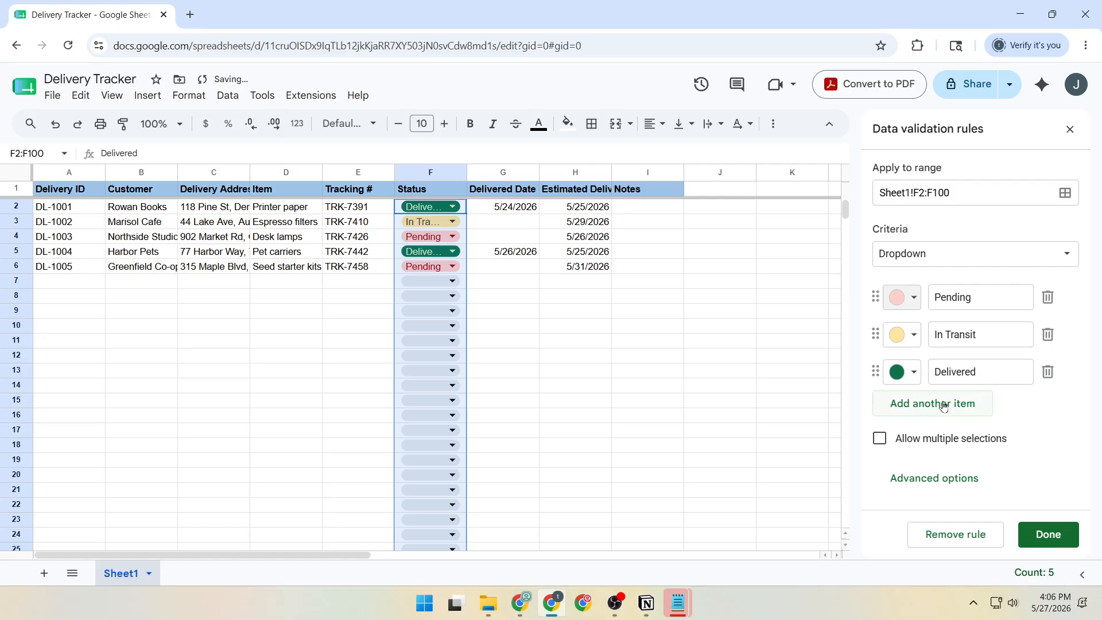
double_click(979, 373)
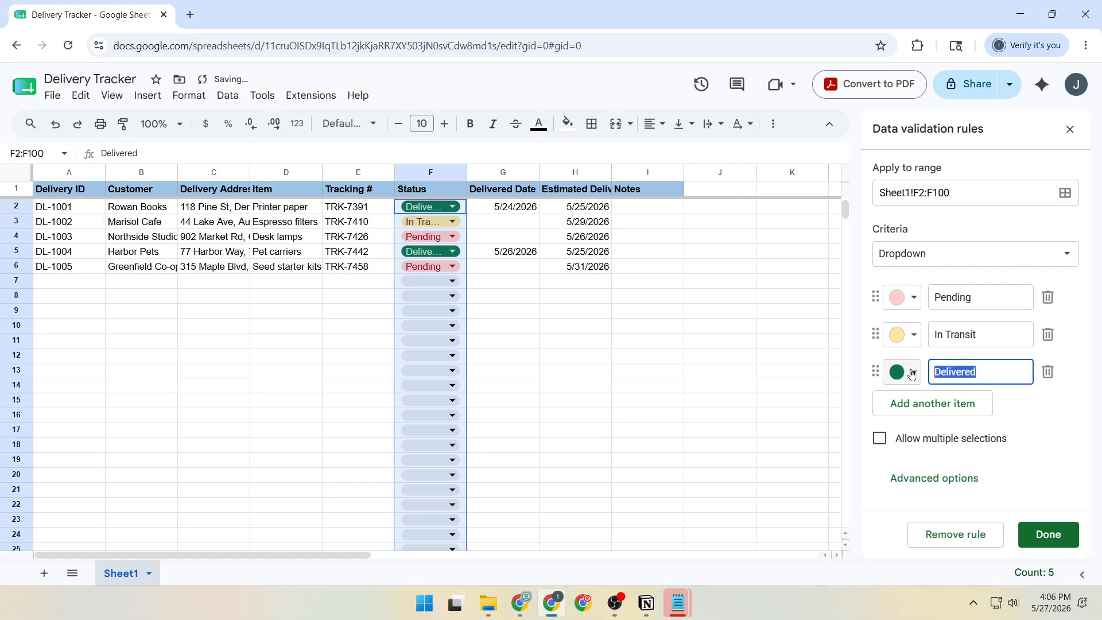
Save the colour-coded Status dropdown rule for F2:F100.
click(1048, 418)
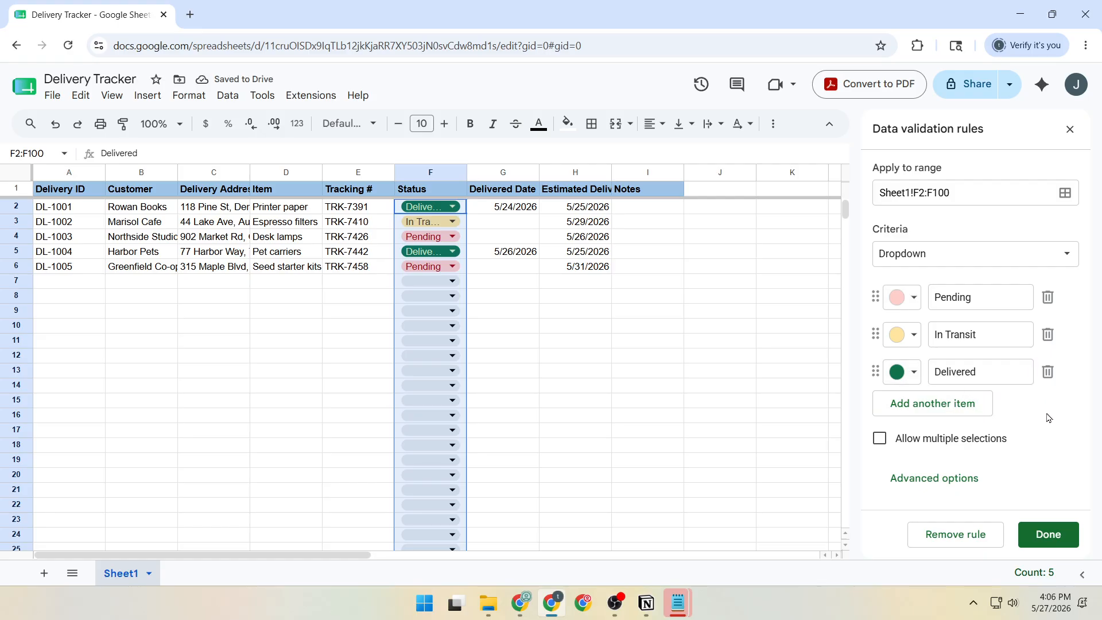
click(1047, 537)
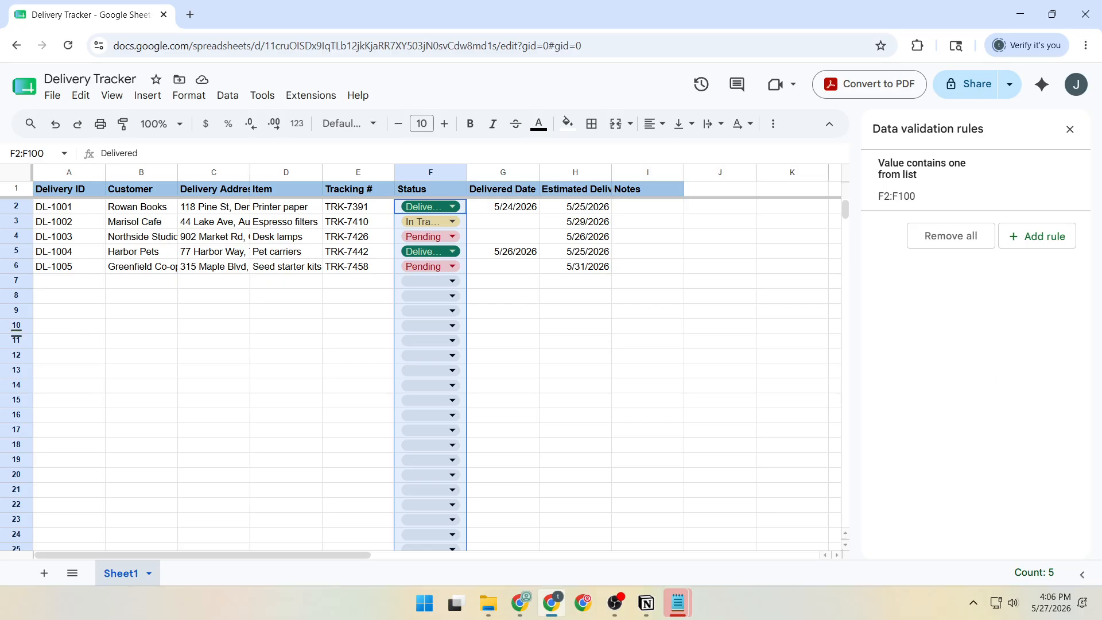
In Notes cell I2, enter =ARRAYFORMULA(IF(A2:A100="","",IF(F2:F100="Delivered",IF(G2:G100>H2:H100,"Delivered late","Delivered on time"),IF(TODAY()>H2:H100,"Follow up: overdue","On track")))).
click(662, 211)
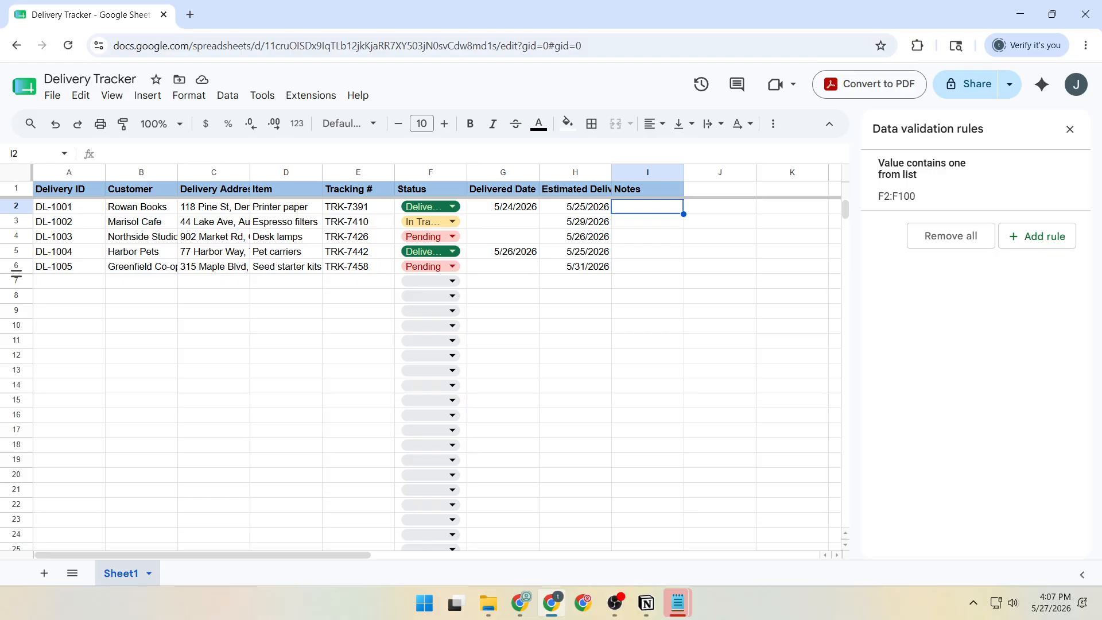
key(alt+Tab)
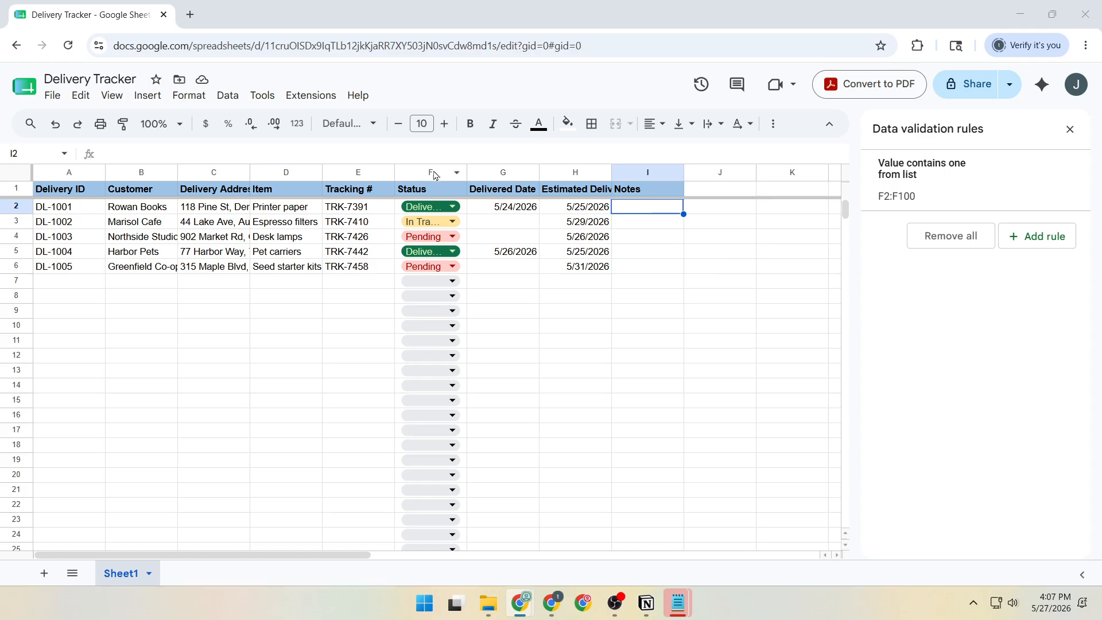
click(440, 151)
key(ctrl+v)
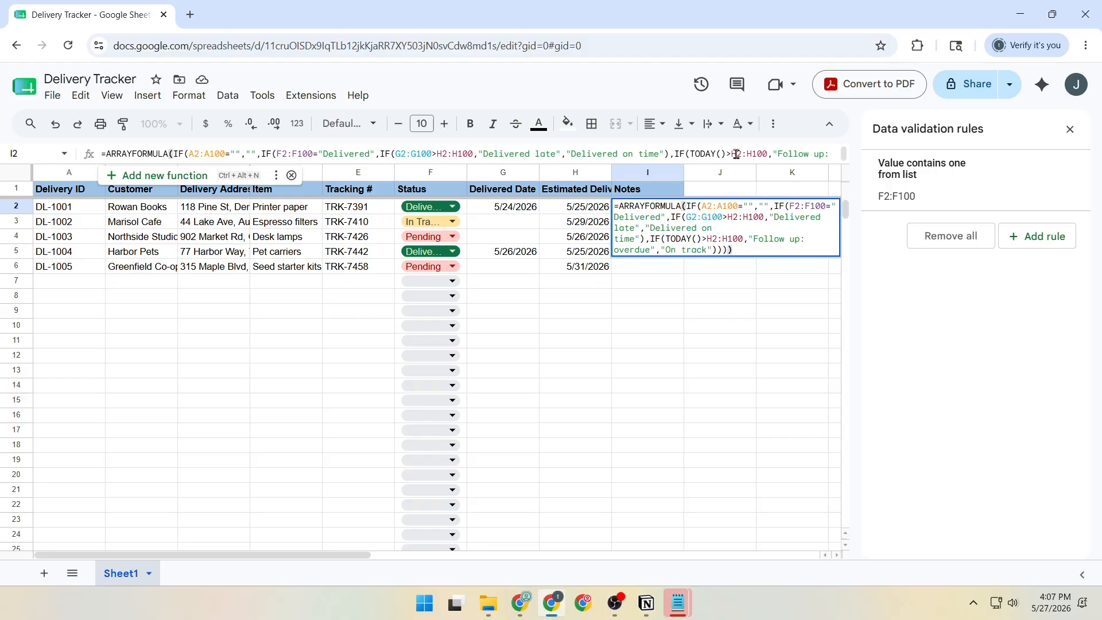
key(Return)
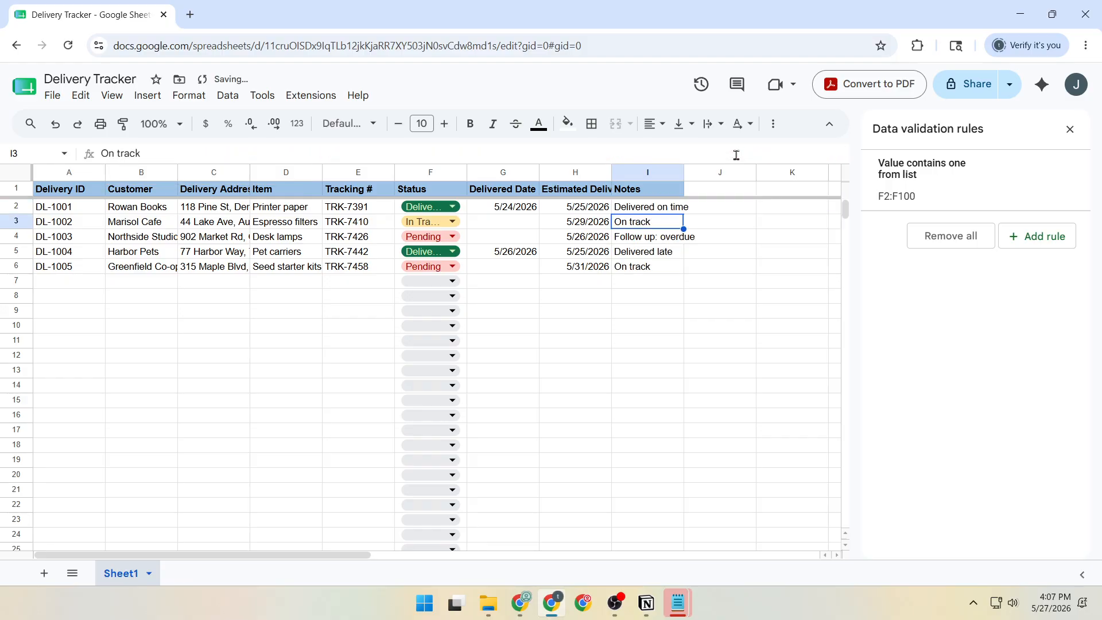
Check the formula's Notes entries for the delivery rows and widen the Notes column so its longest text fits.
click(660, 209)
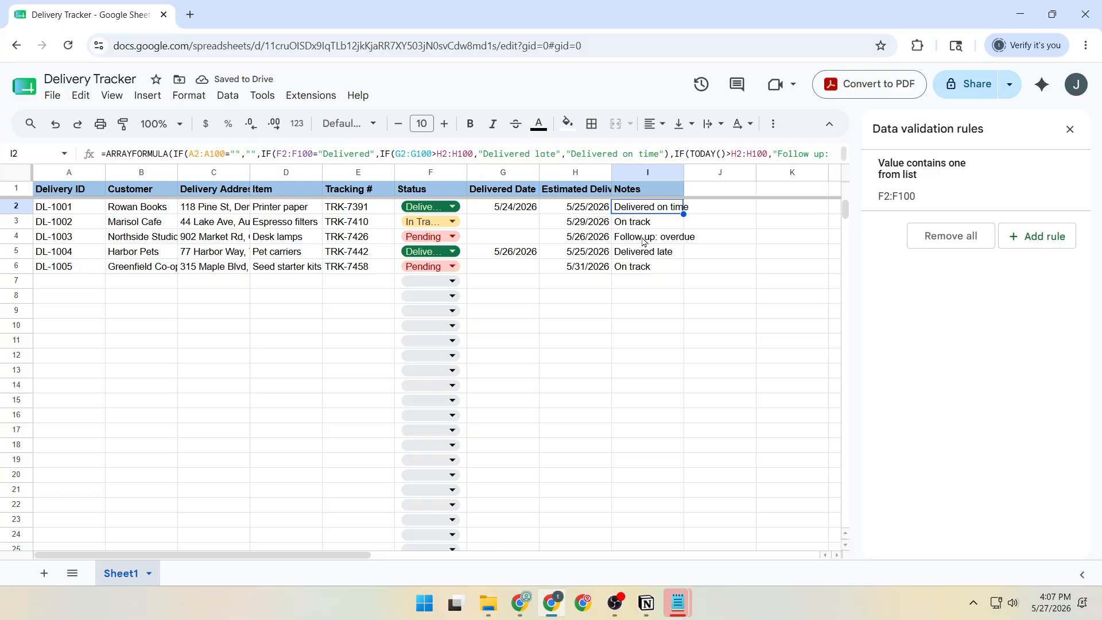
click(643, 238)
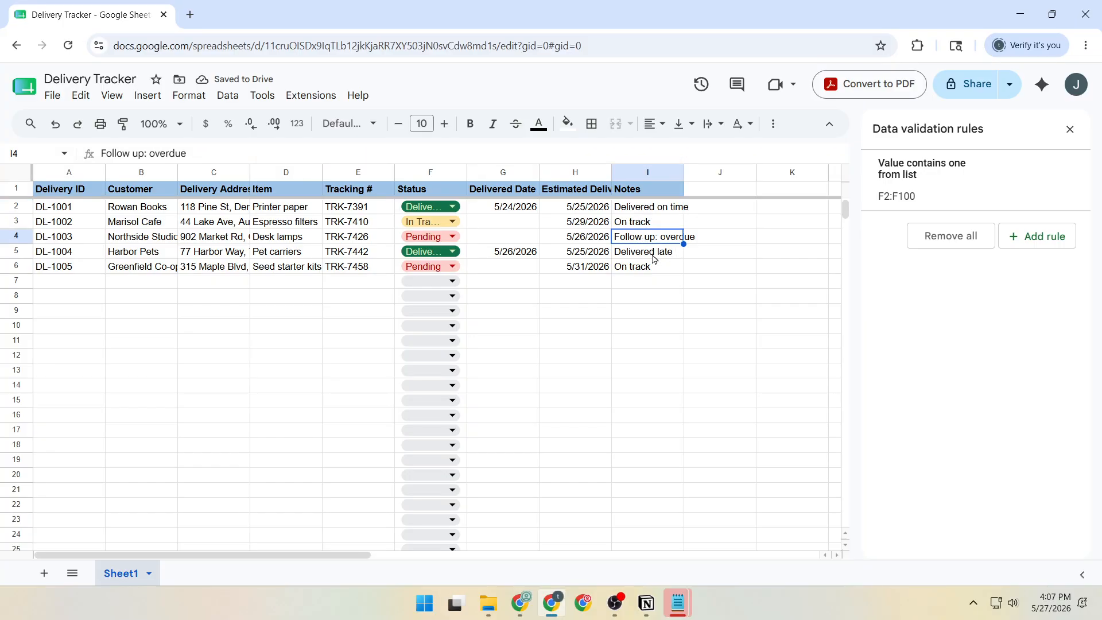
click(658, 224)
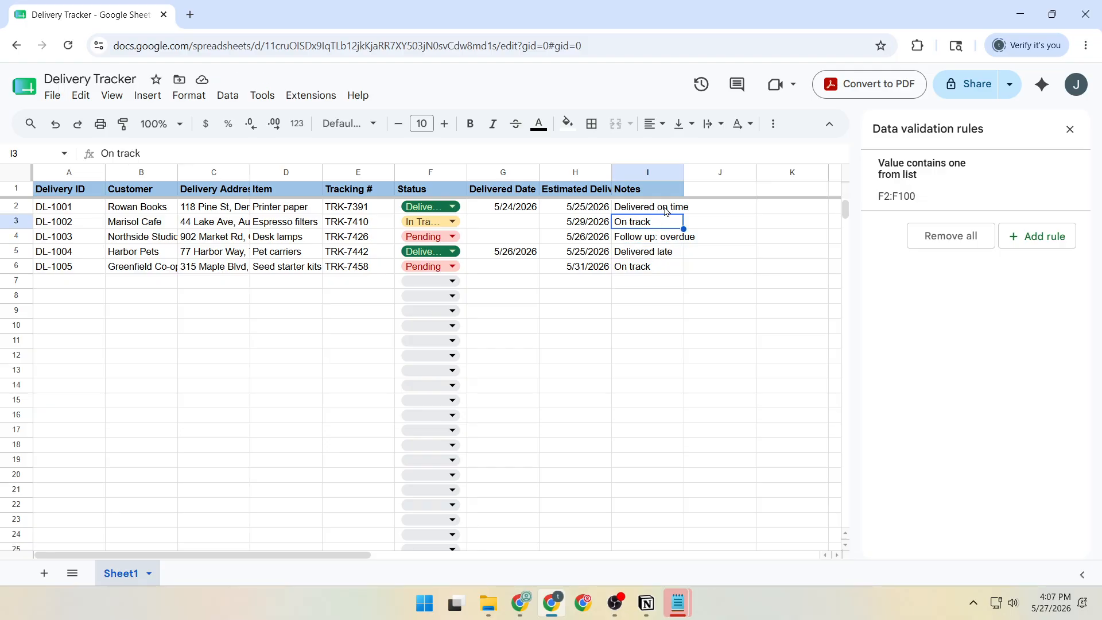
click(666, 211)
click(649, 253)
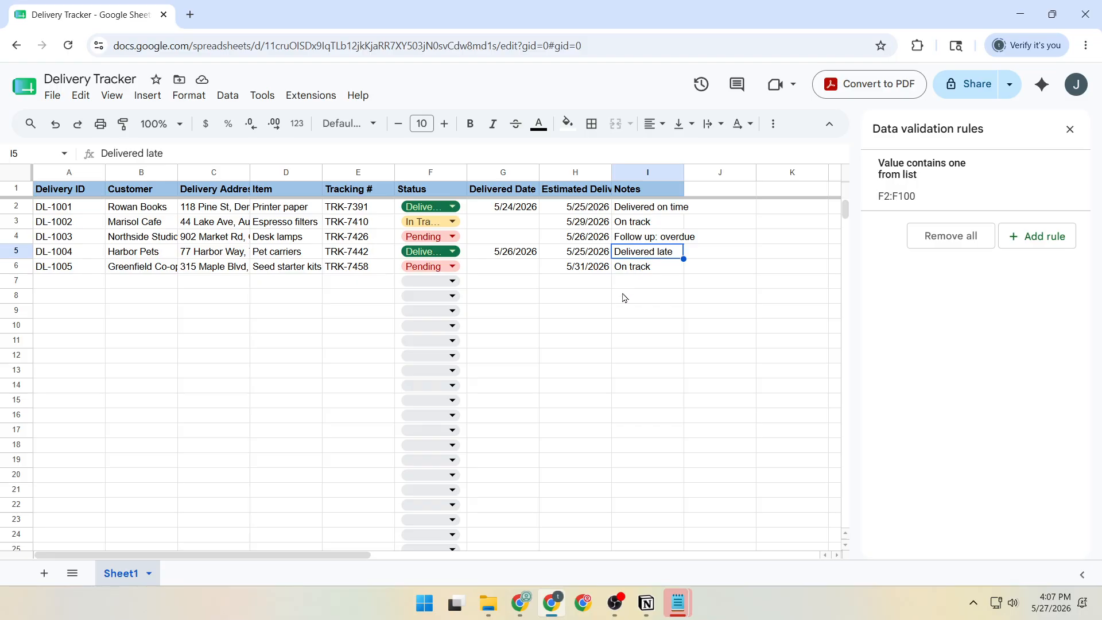
click(614, 328)
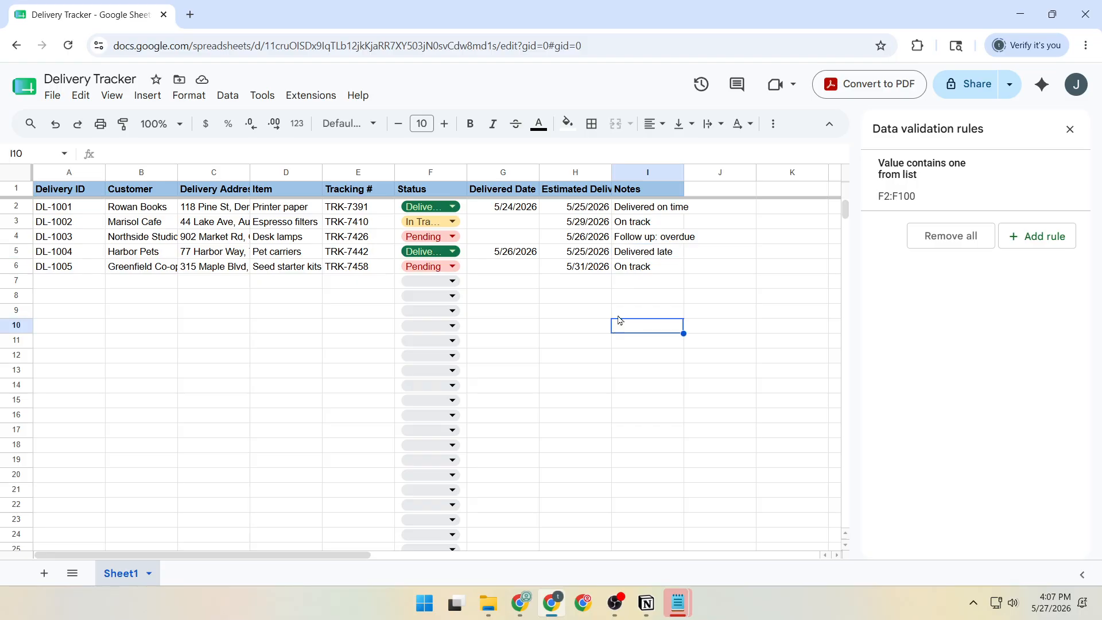
click(681, 192)
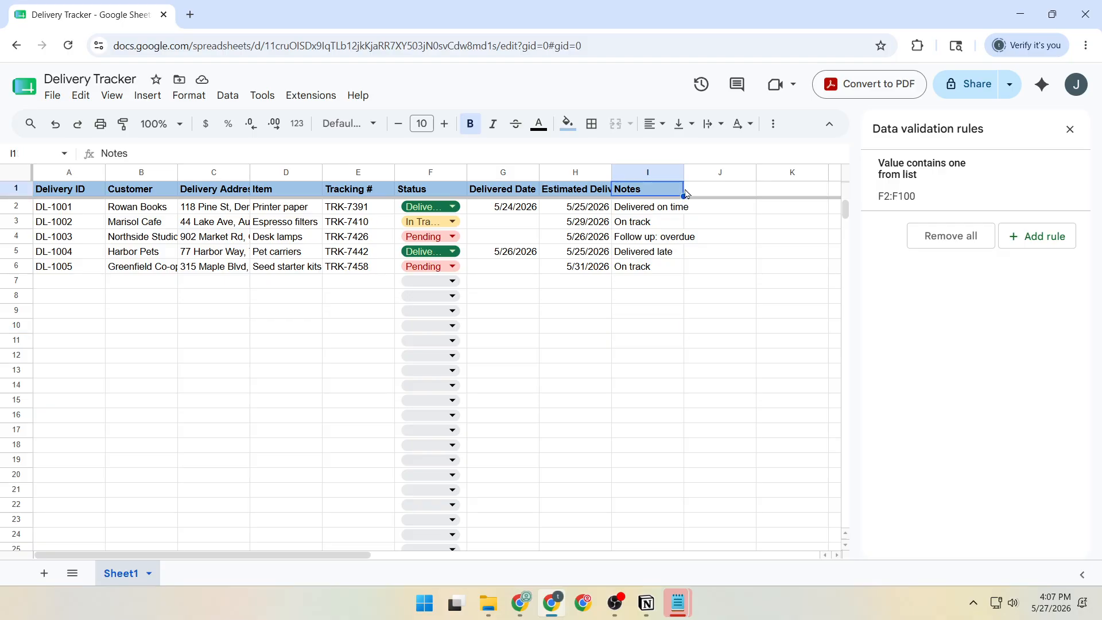
drag(684, 173, 698, 172)
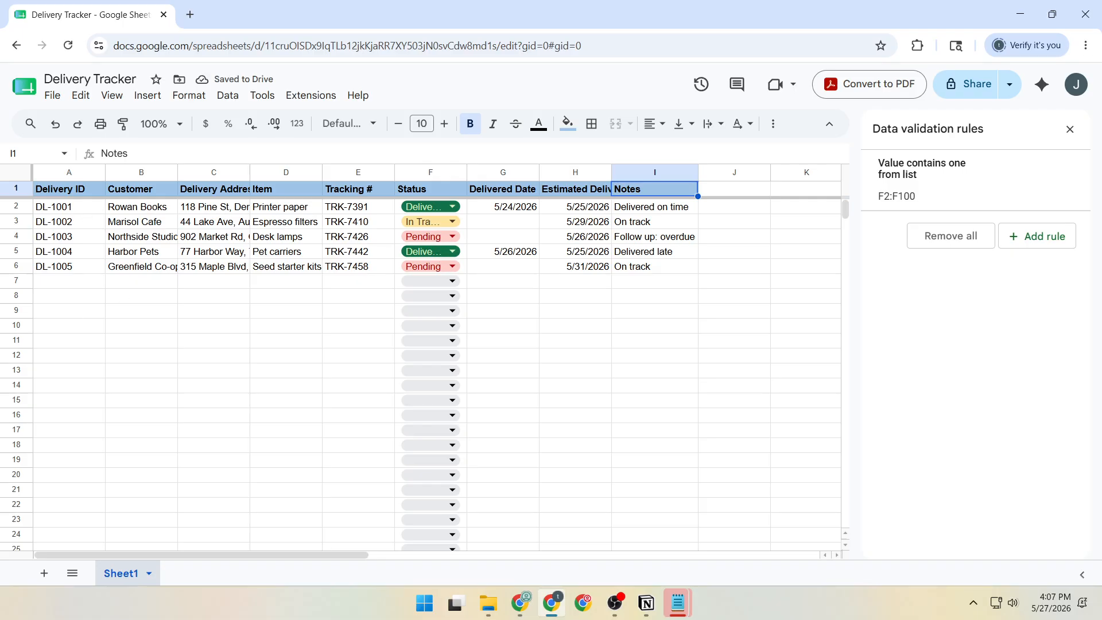
Check the dropdown options in blank Status cell F7 and review the Notes results in I2:I7.
scroll(143, 389, down, 8)
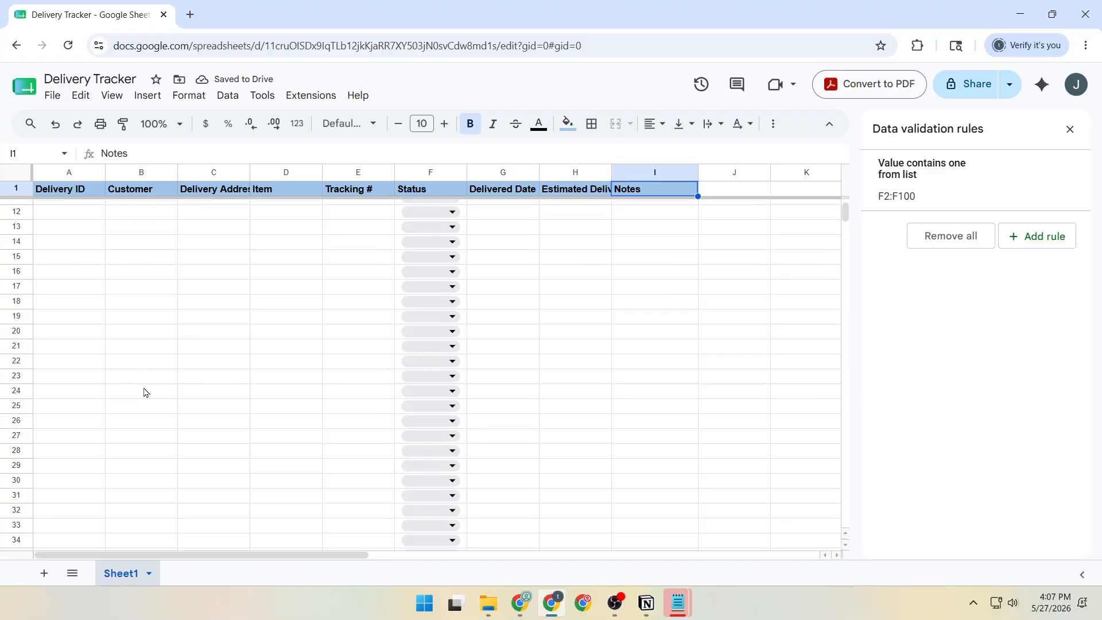
scroll(148, 385, up, 10)
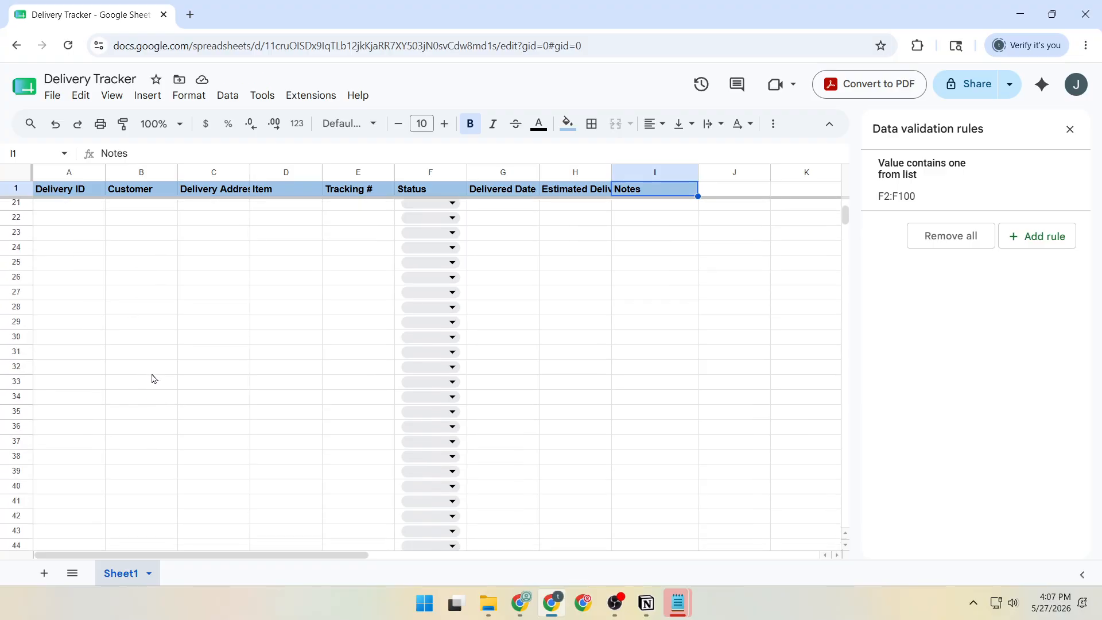
click(408, 280)
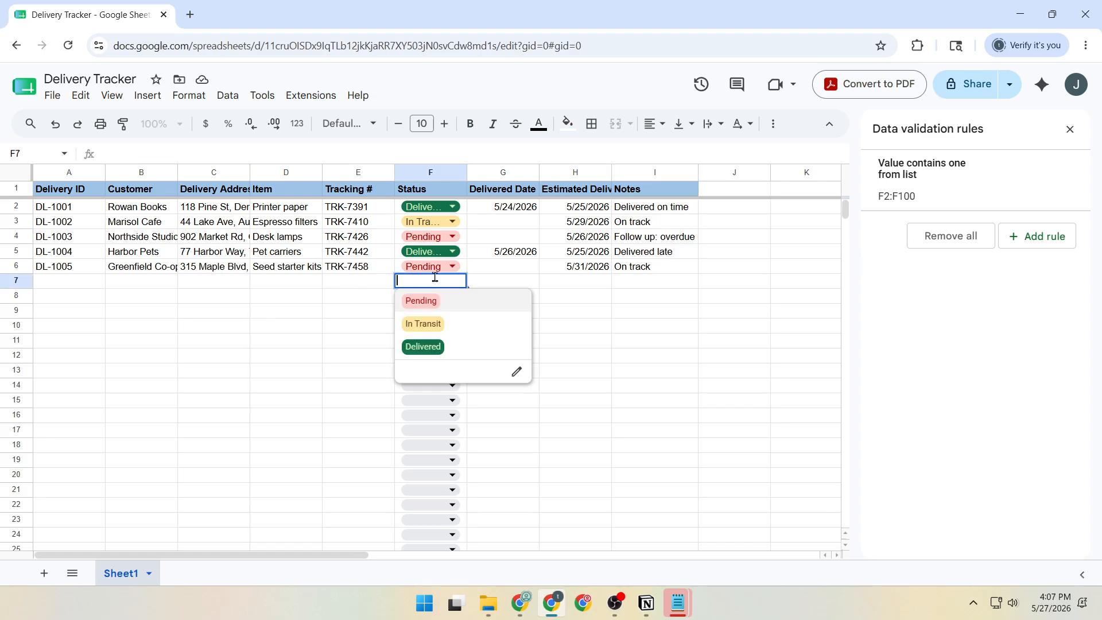
click(573, 313)
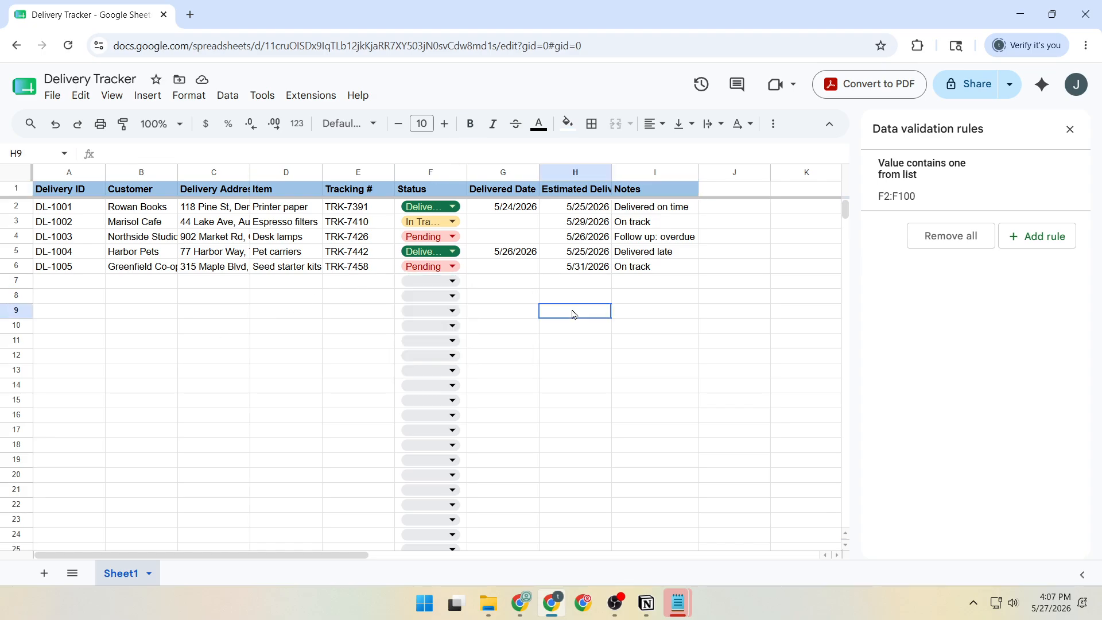
drag(642, 210, 640, 279)
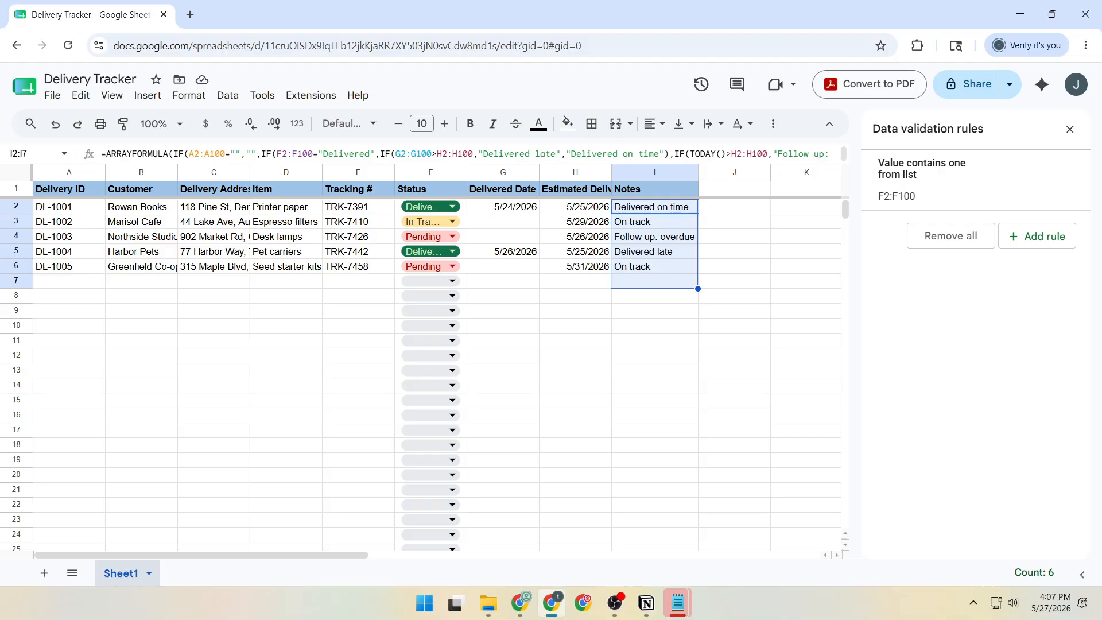
key(alt+Tab)
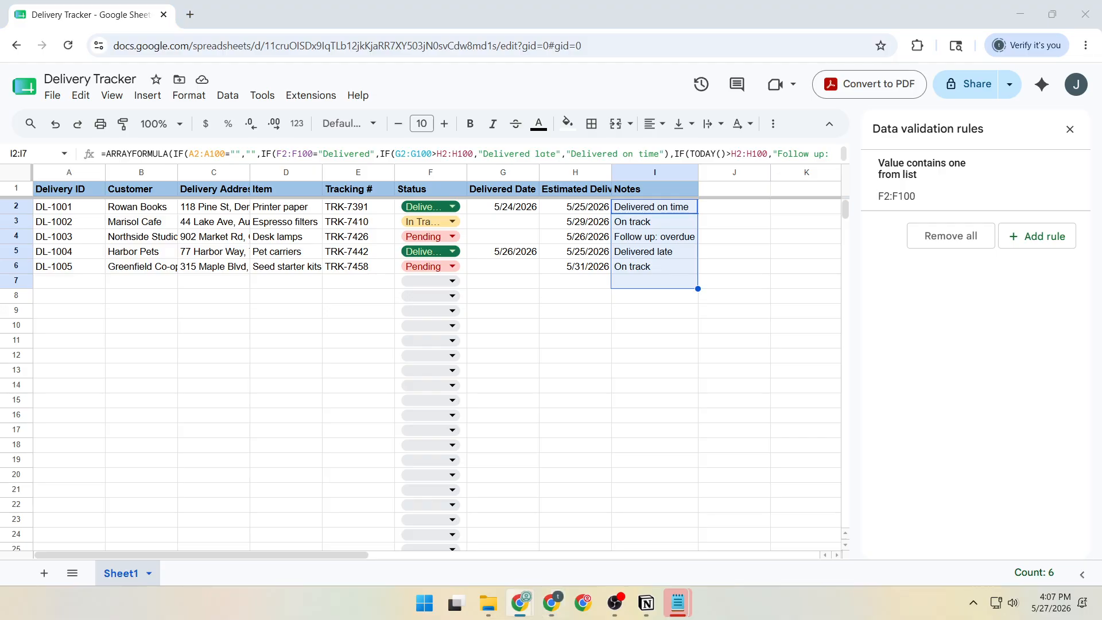
click(379, 313)
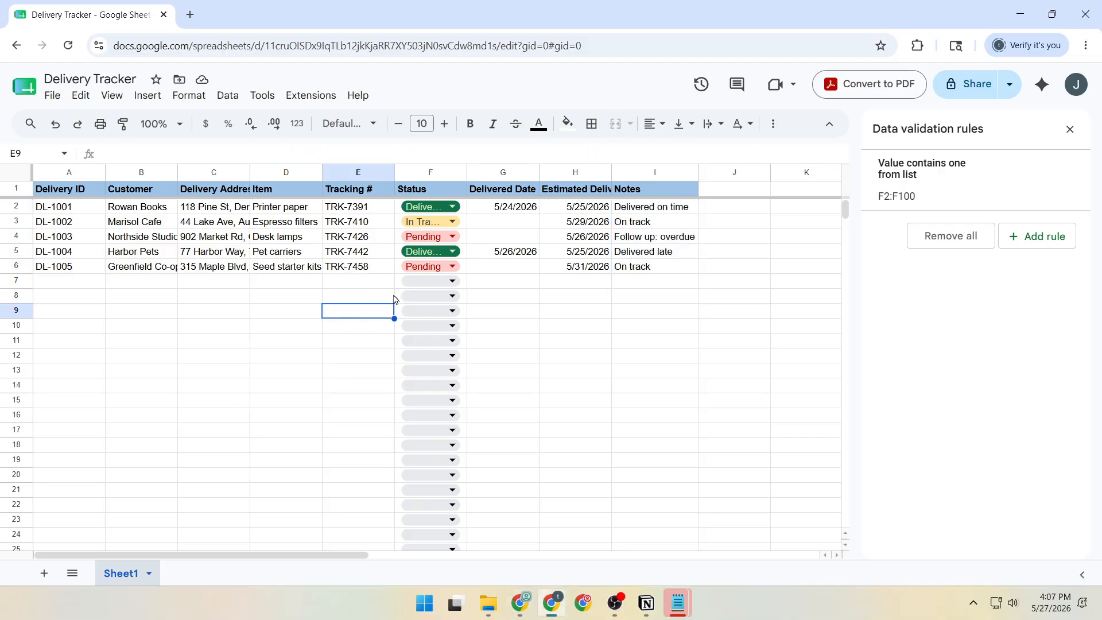